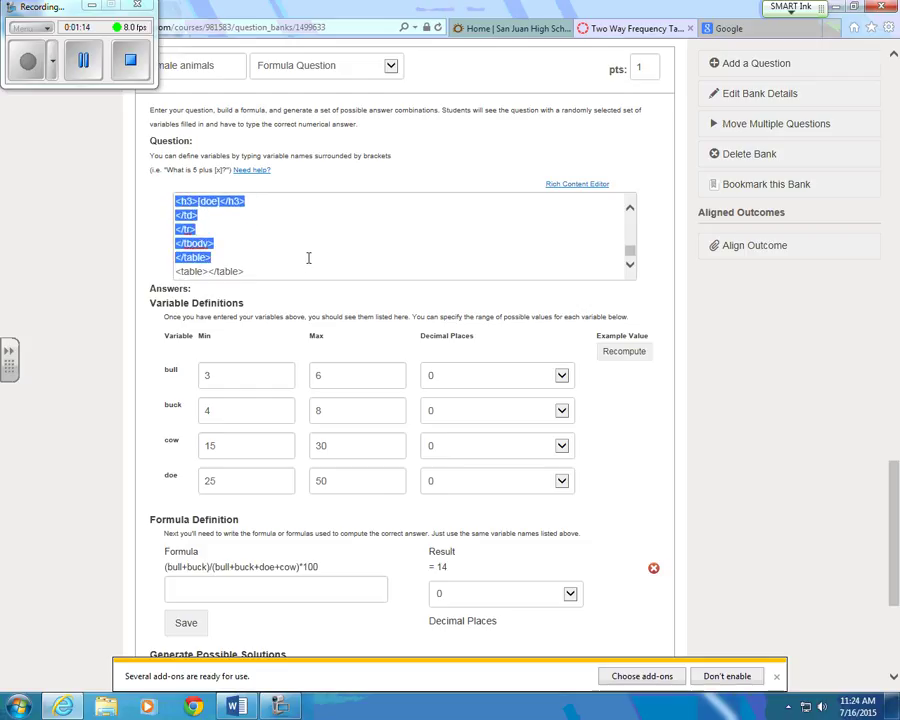
Copy the complete HTML source of the "male animals" question and cancel editing that question
key(shift+Down)
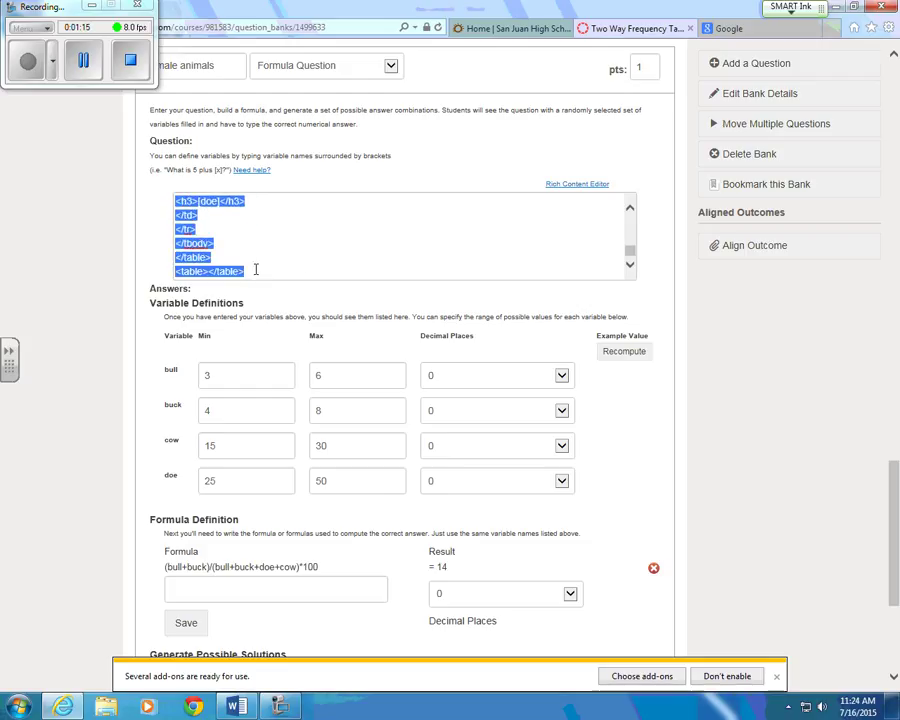
right_click(187, 204)
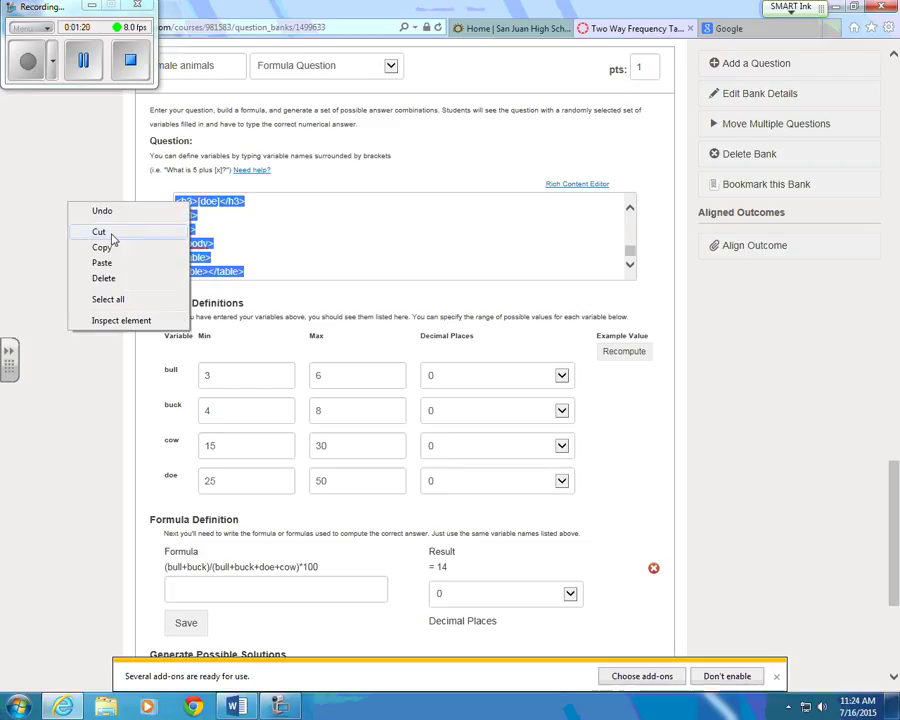
click(104, 248)
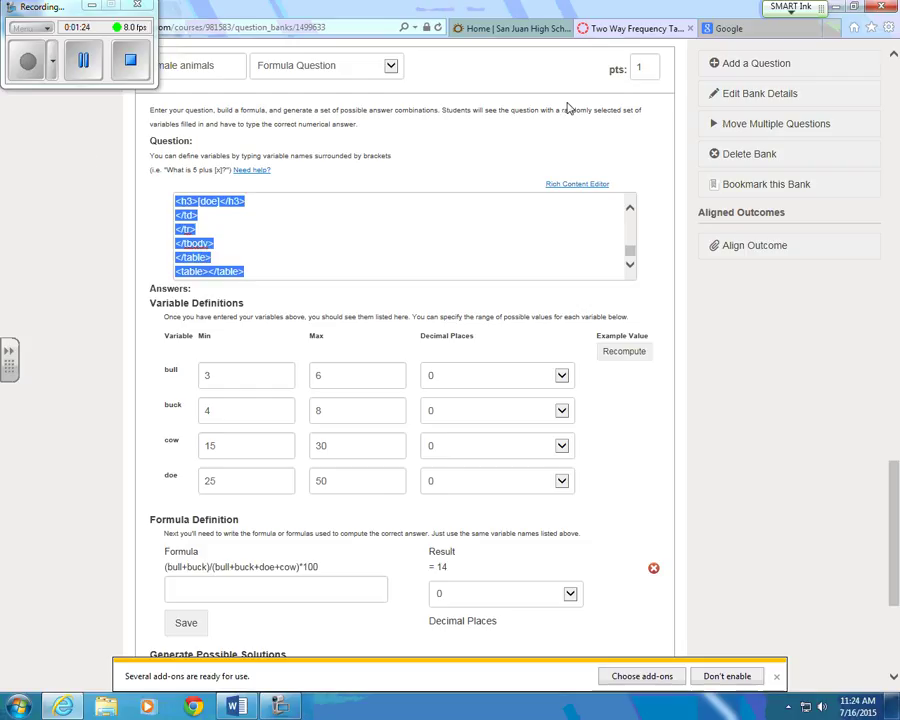
scroll(245, 570, down, 5)
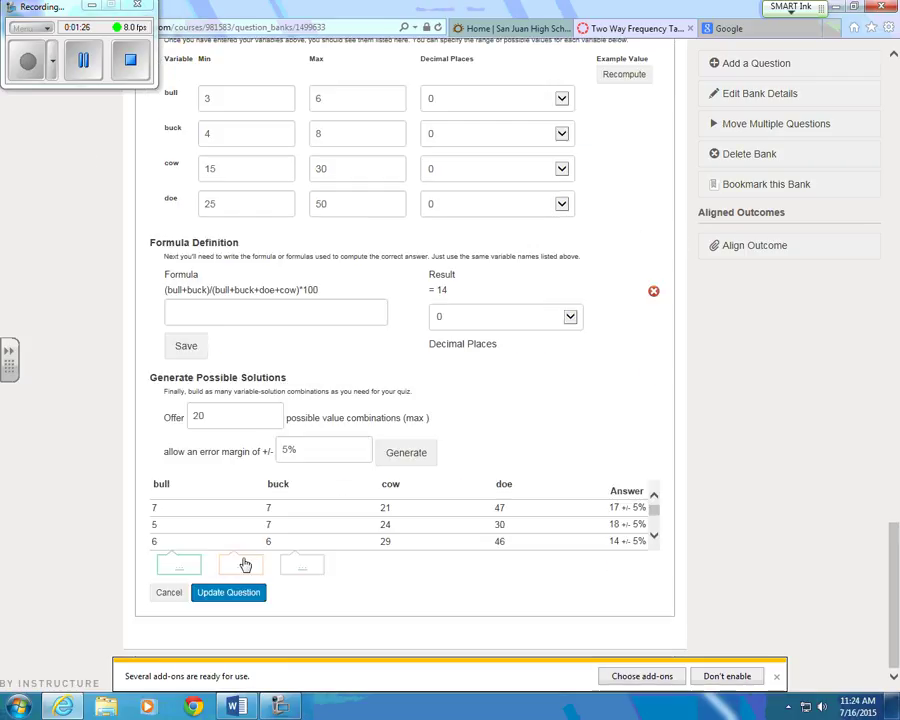
click(172, 596)
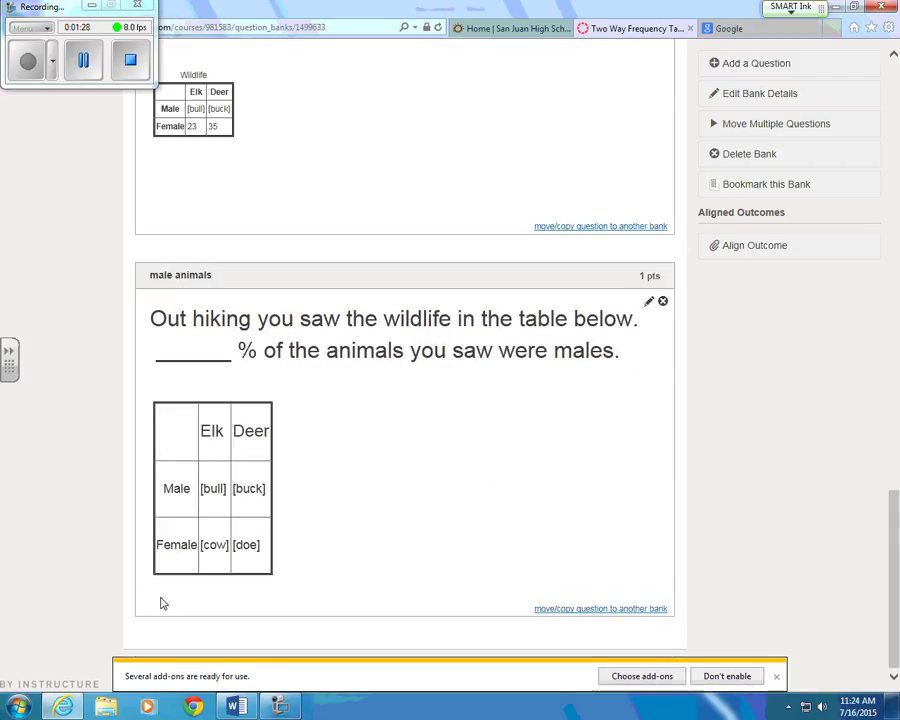
Go to the course's question banks through Quizzes and open the "Two Way Frequency Tables" bank
scroll(110, 494, up, 10)
scroll(110, 502, up, 3)
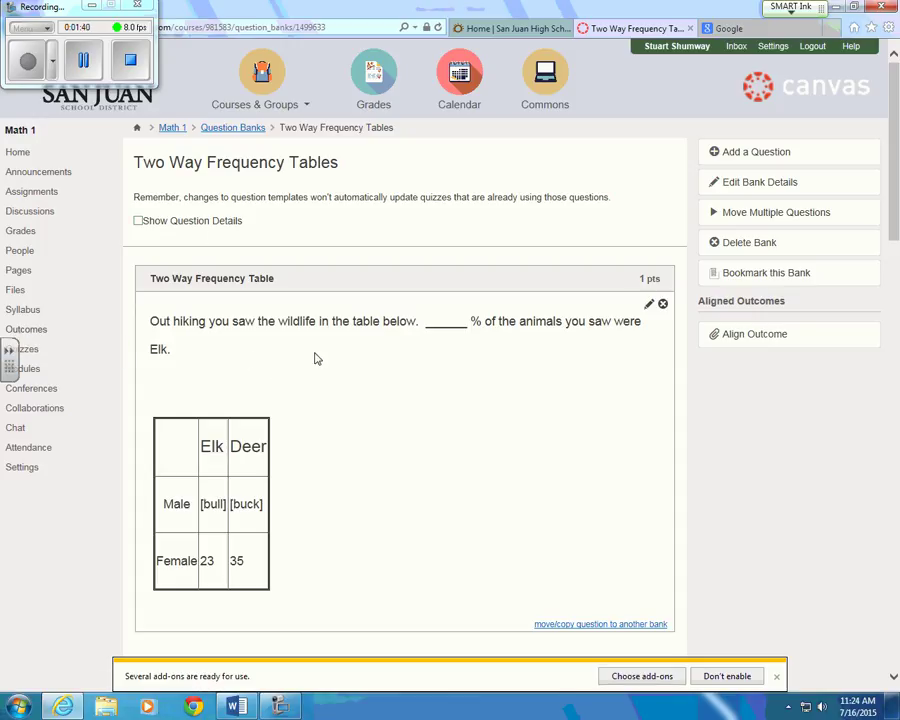
click(30, 351)
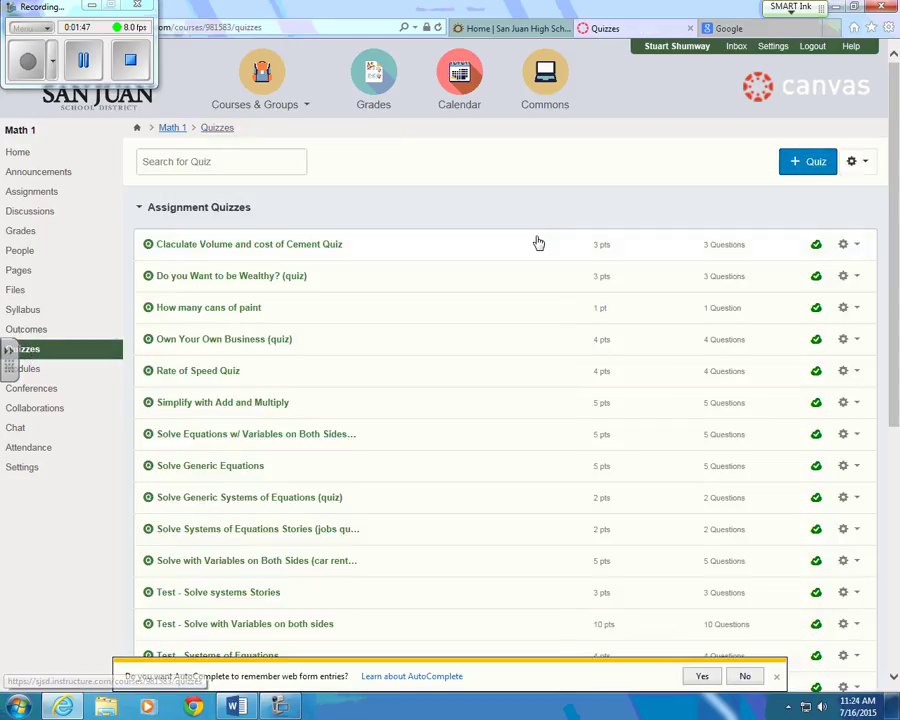
click(864, 166)
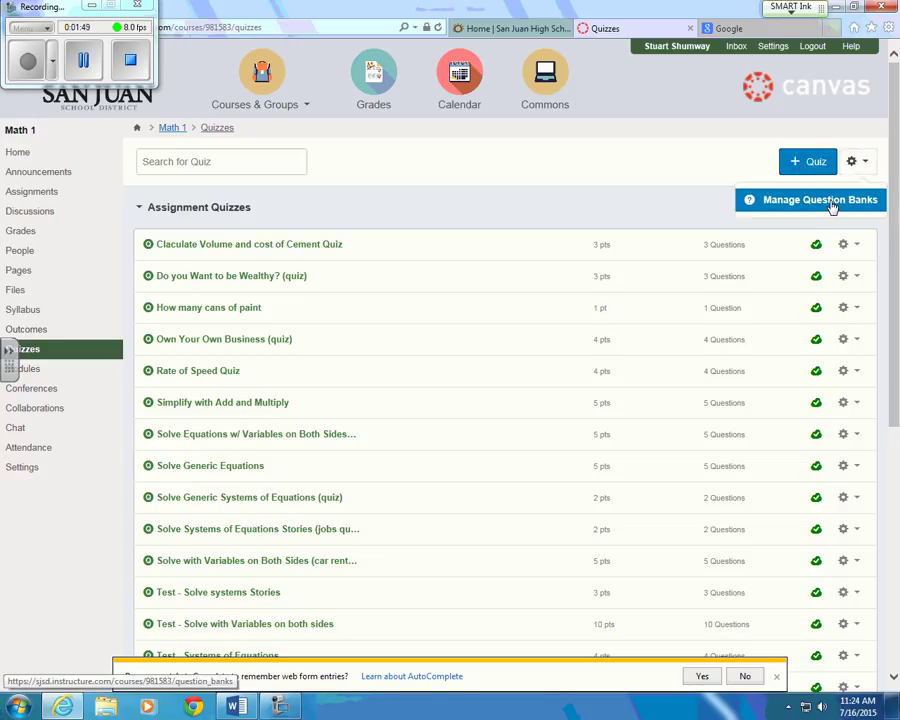
click(778, 201)
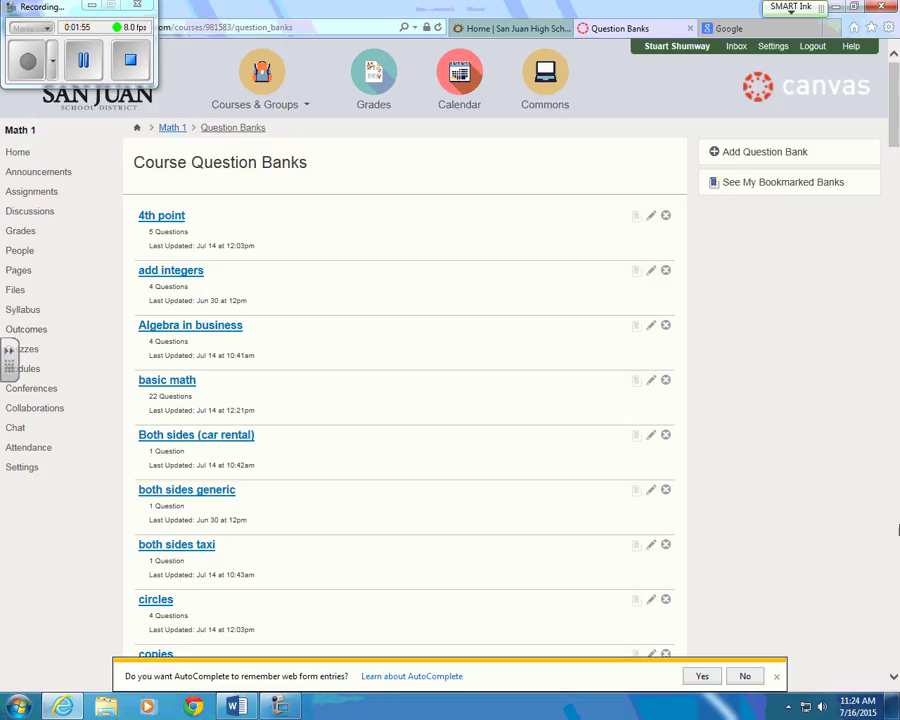
click(897, 549)
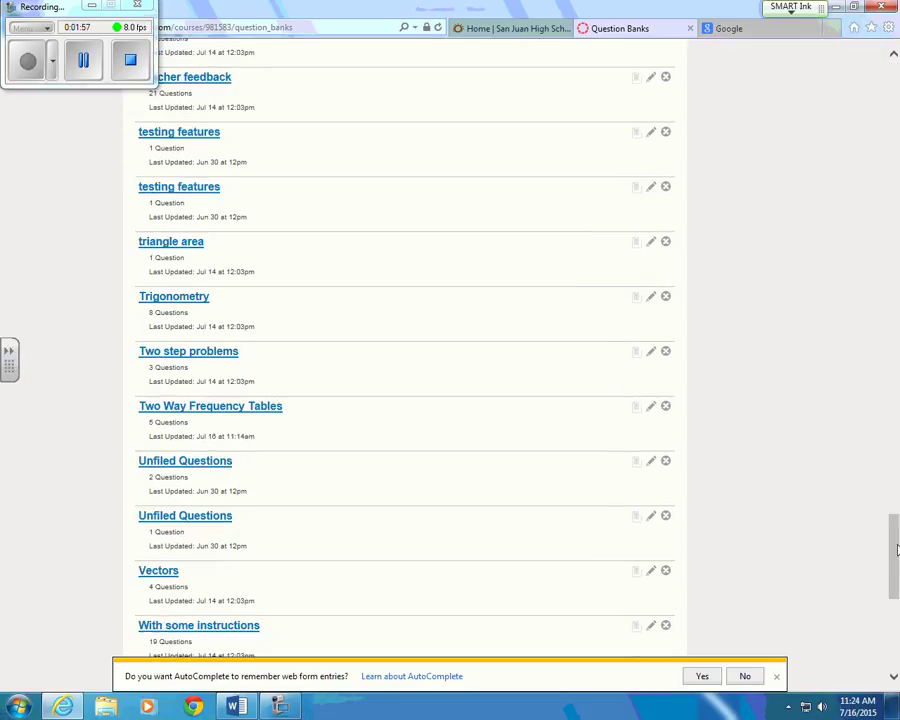
click(253, 410)
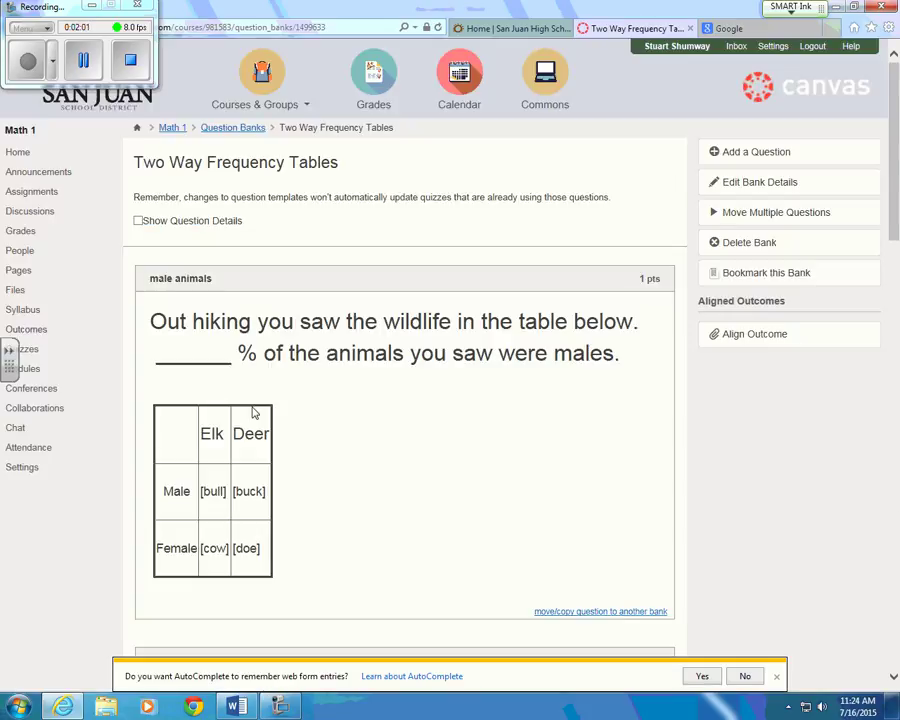
Add a question named "deer" to the bank and set its type to Formula Question
click(756, 155)
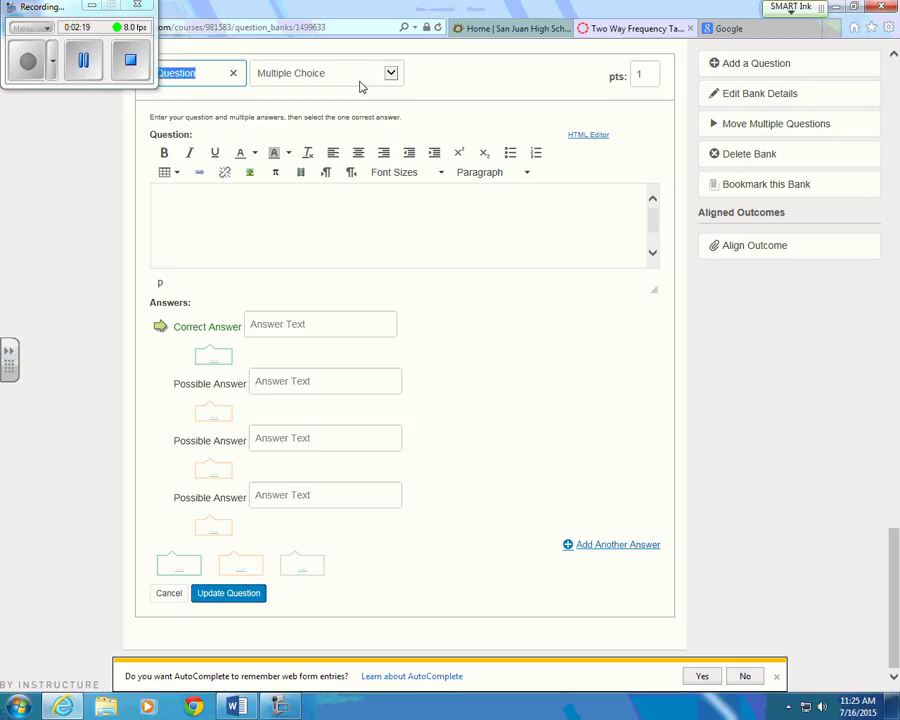
key(BackSpace)
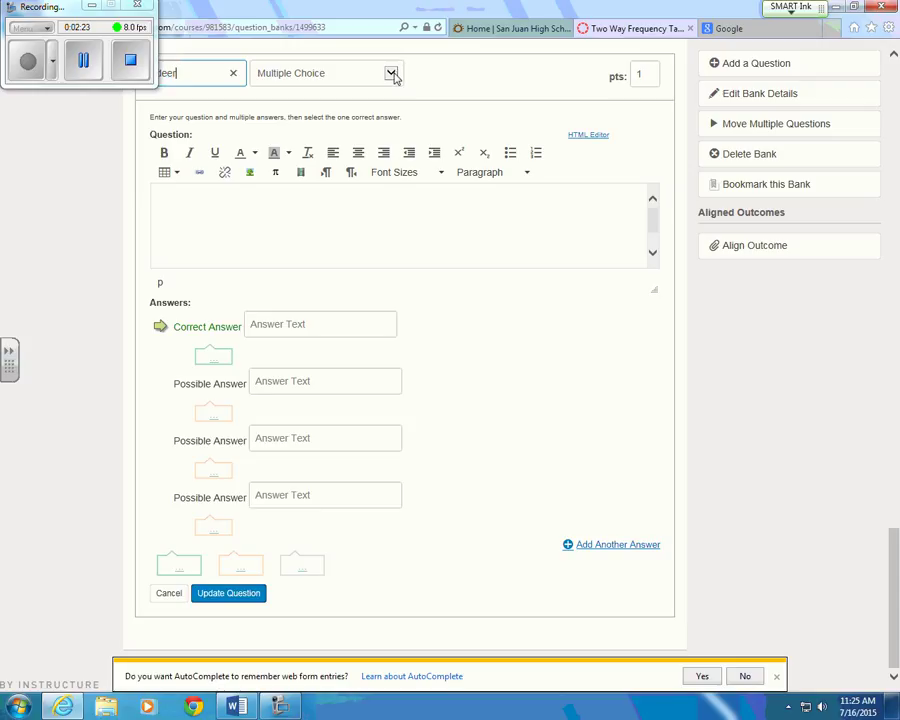
click(392, 73)
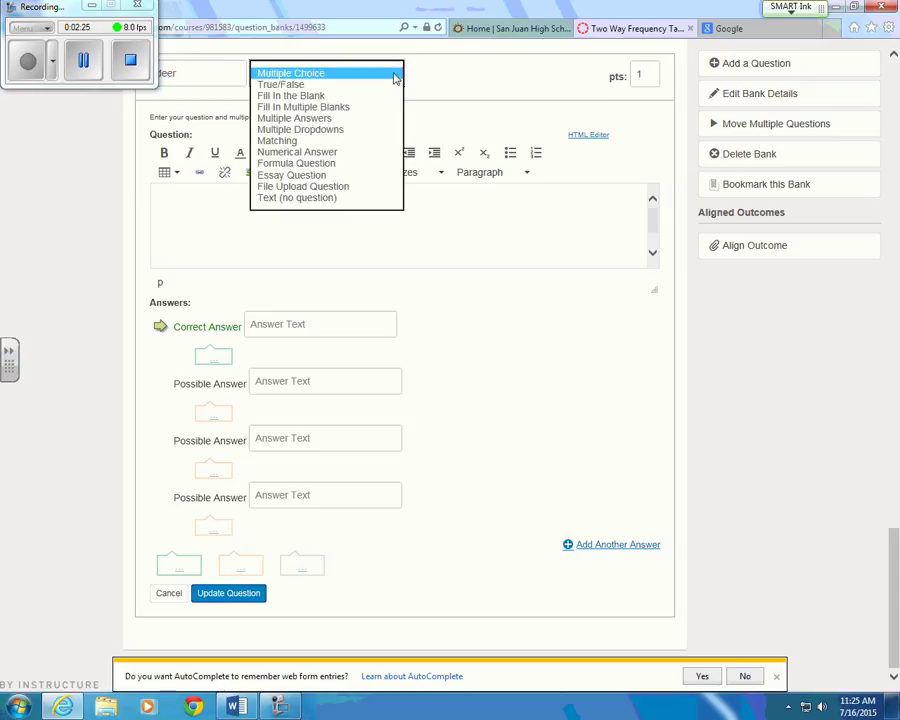
click(324, 164)
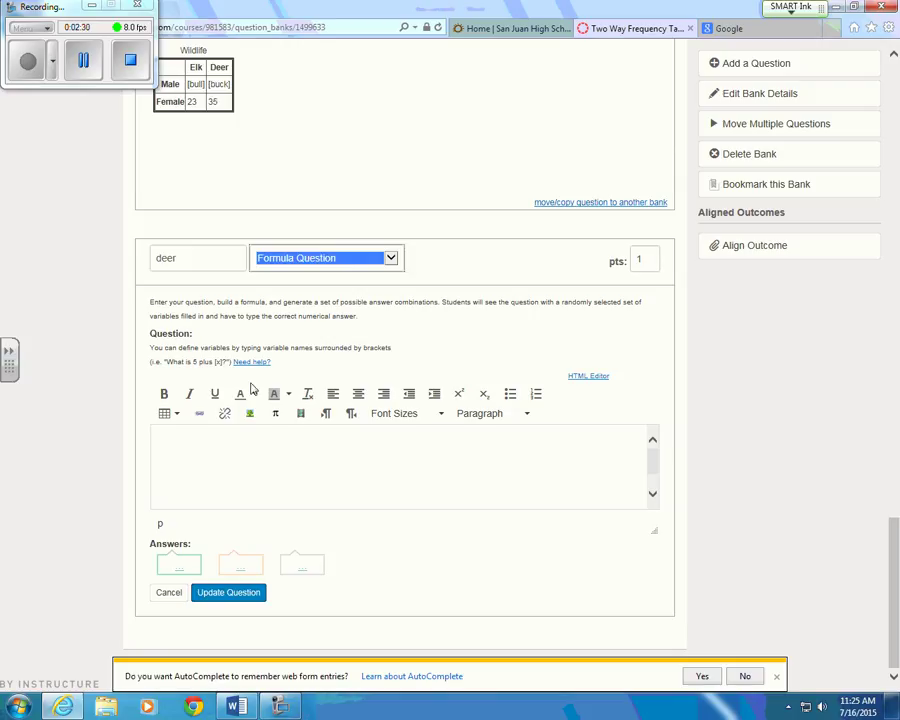
Try to paste the copied question HTML into the question text in the rich content view
click(166, 438)
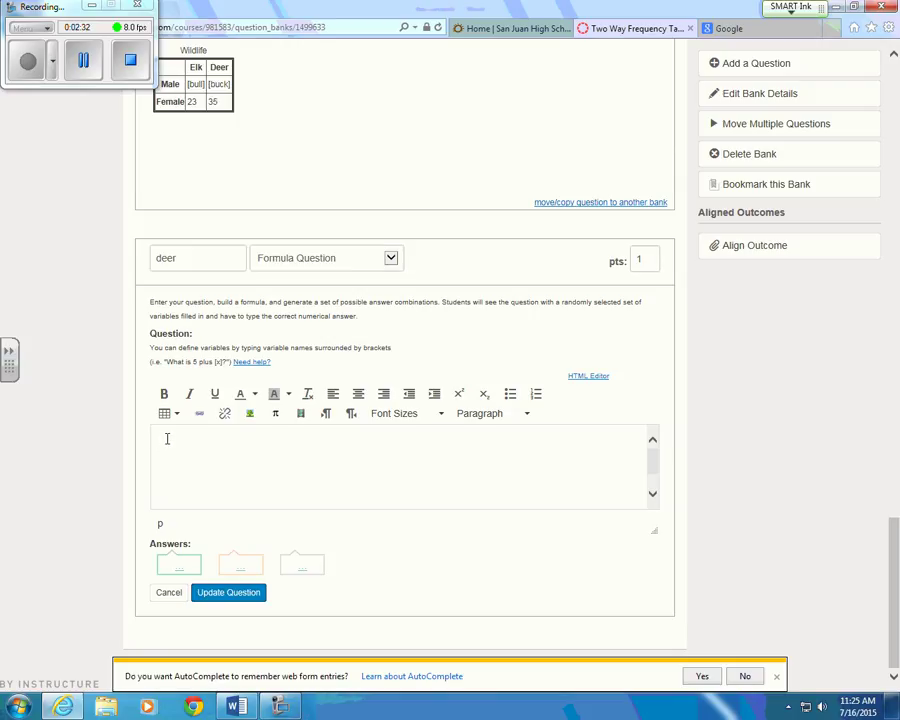
right_click(166, 438)
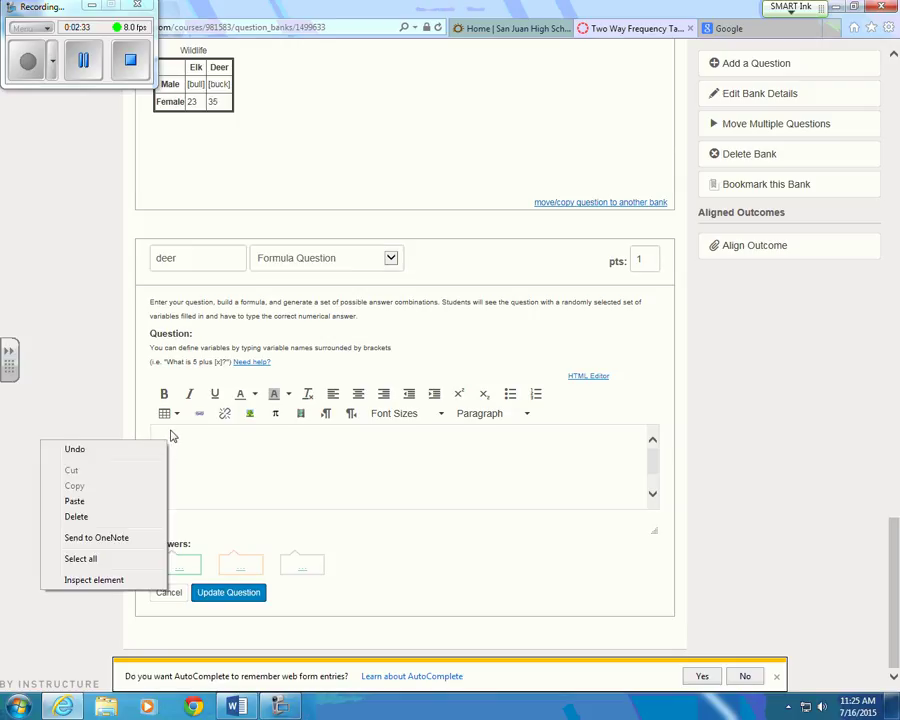
click(80, 500)
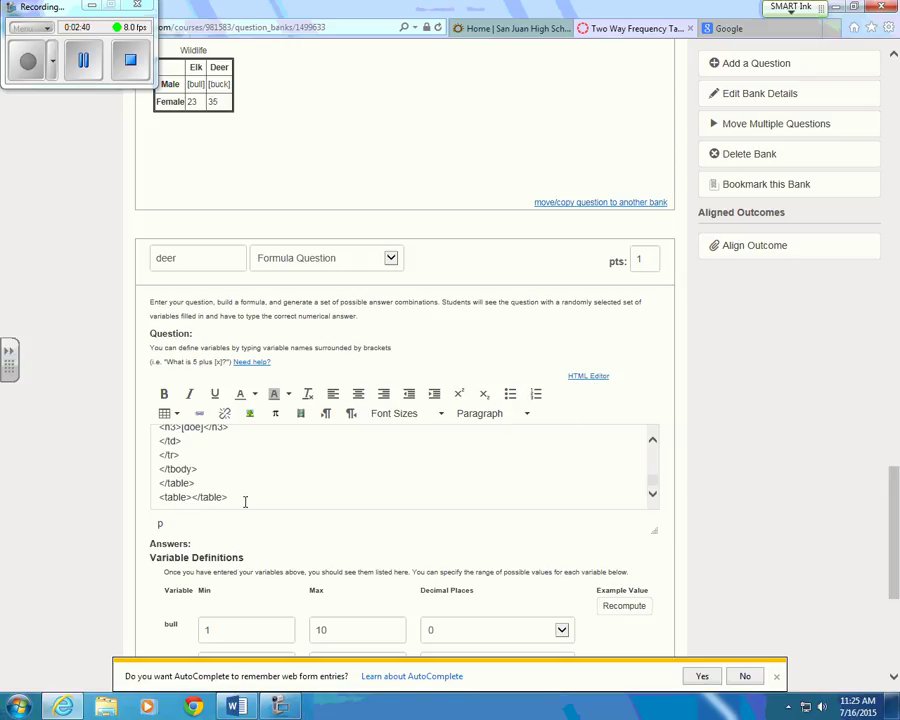
Cut all the pasted HTML code, from the opening heading tag to the last table tag, out of the question text
drag(235, 497, 165, 432)
click(165, 435)
scroll(166, 440, up, 4)
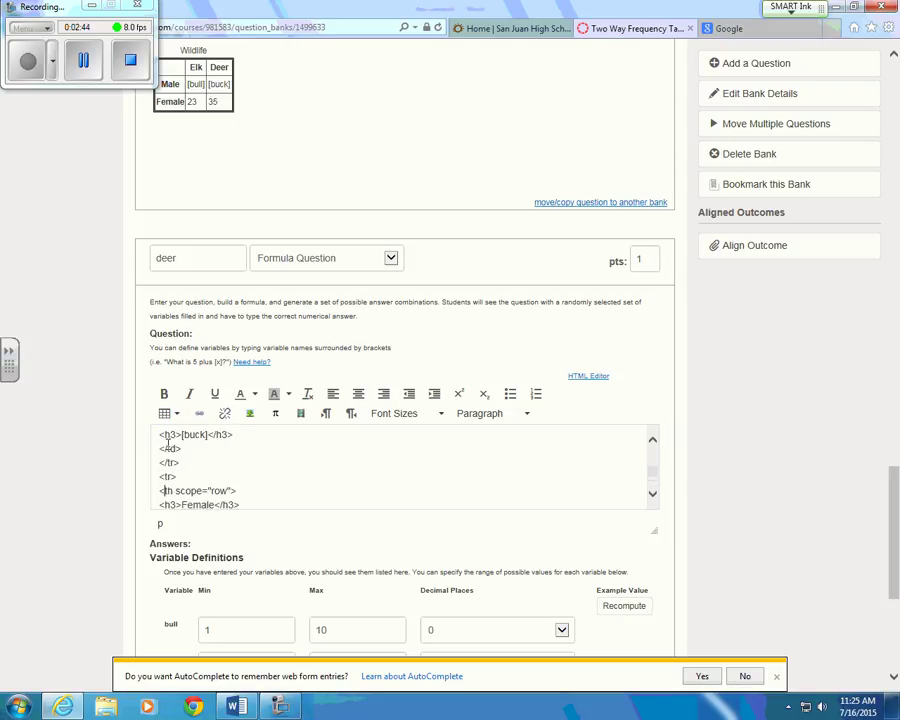
scroll(167, 445, up, 8)
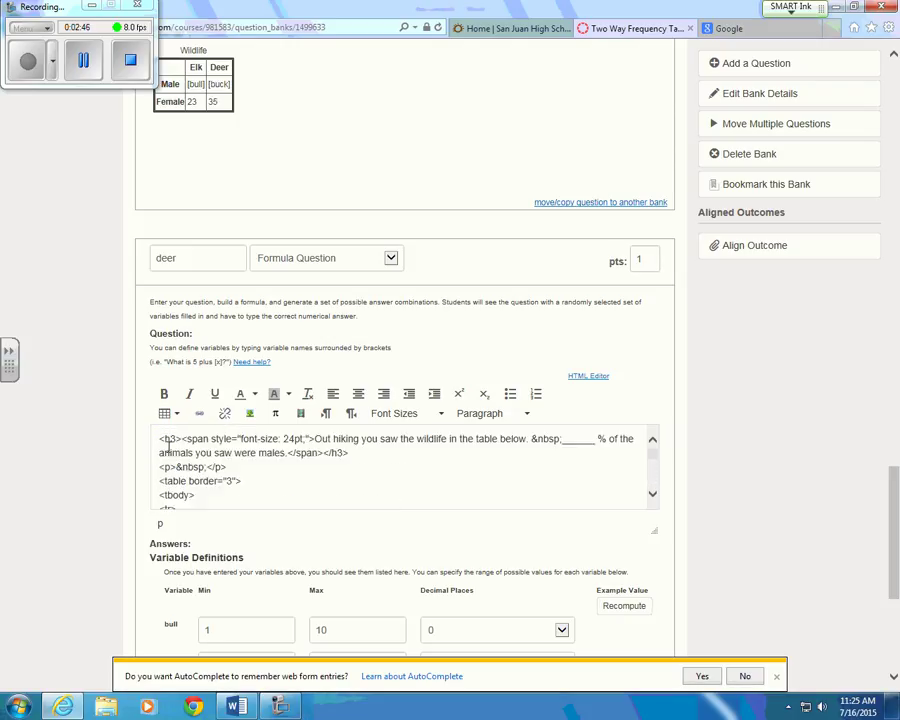
scroll(176, 565, down, 3)
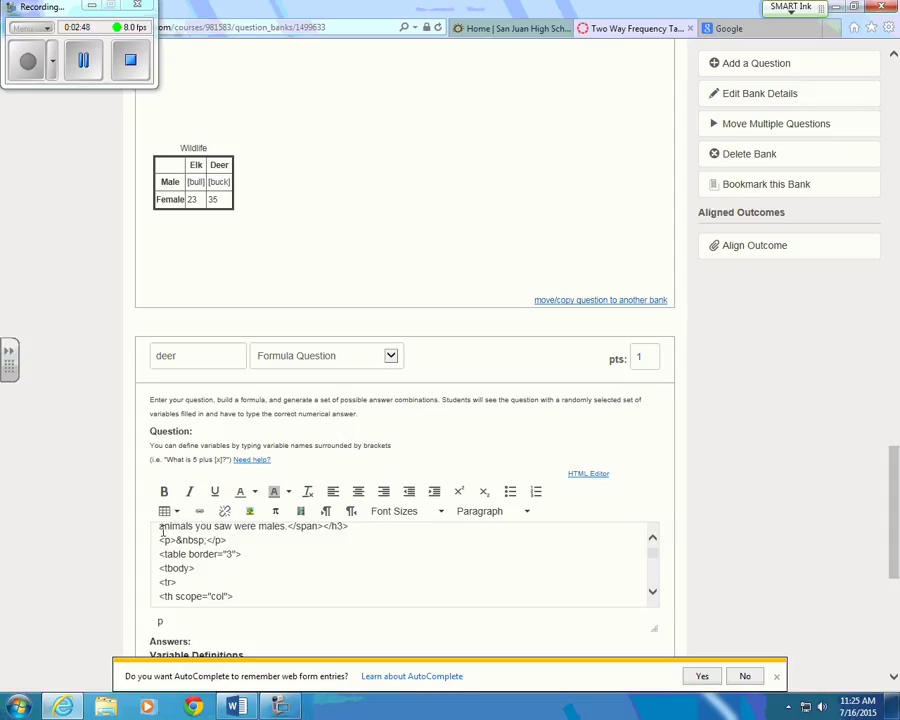
scroll(164, 524, up, 3)
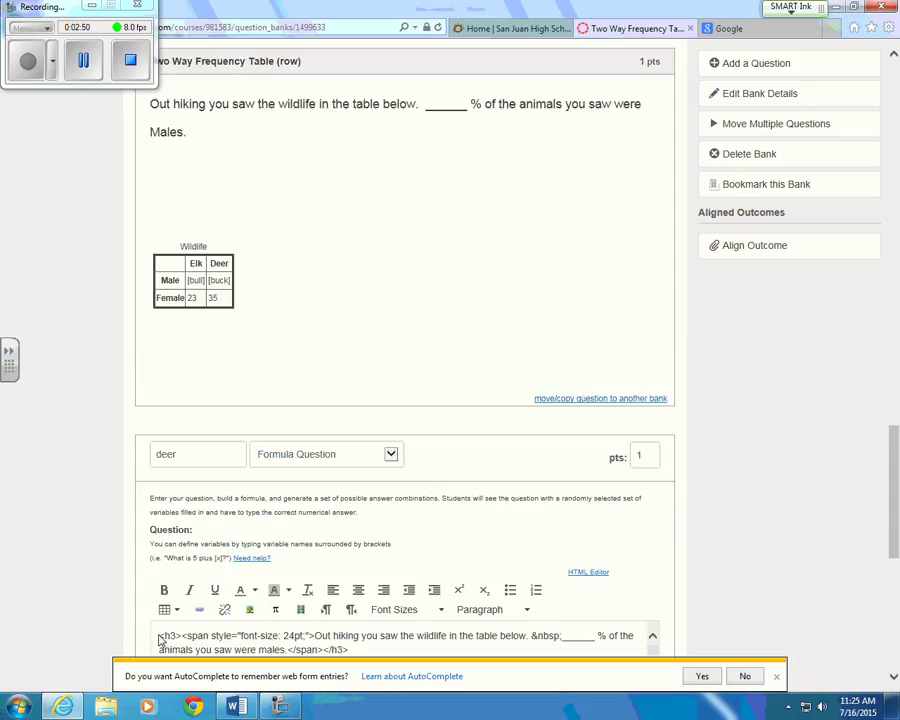
drag(159, 637, 230, 601)
right_click(130, 405)
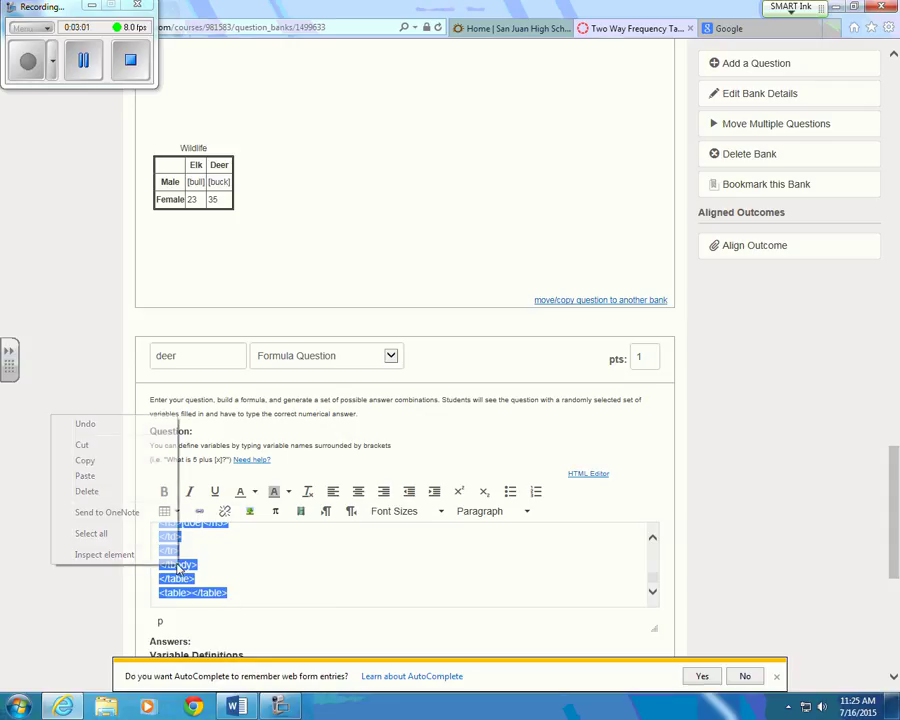
click(82, 446)
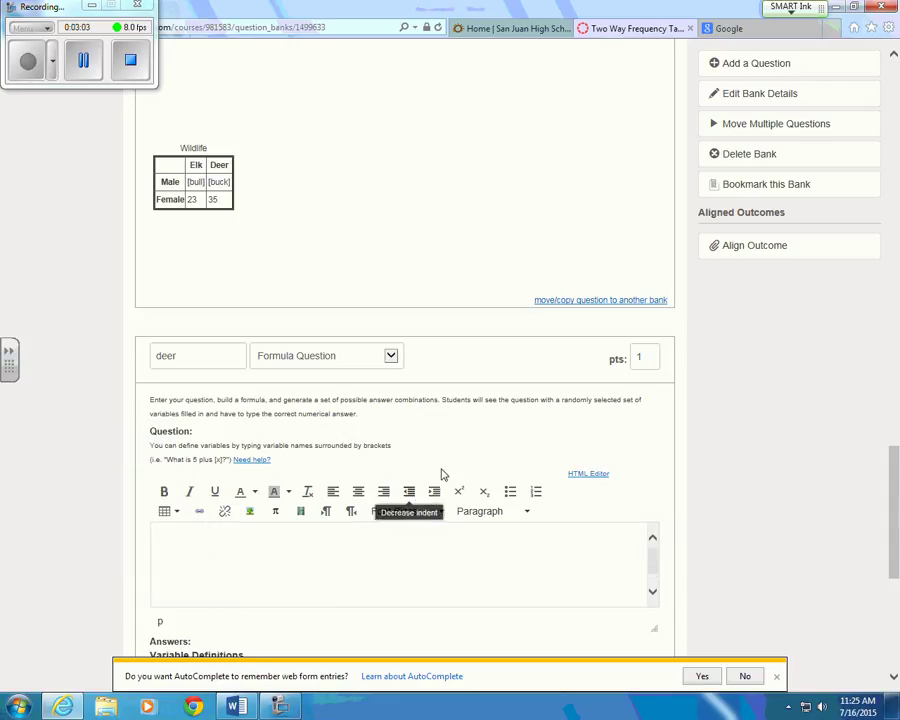
Paste the question code into the HTML view of the "deer" question and return to the rich content view
click(586, 477)
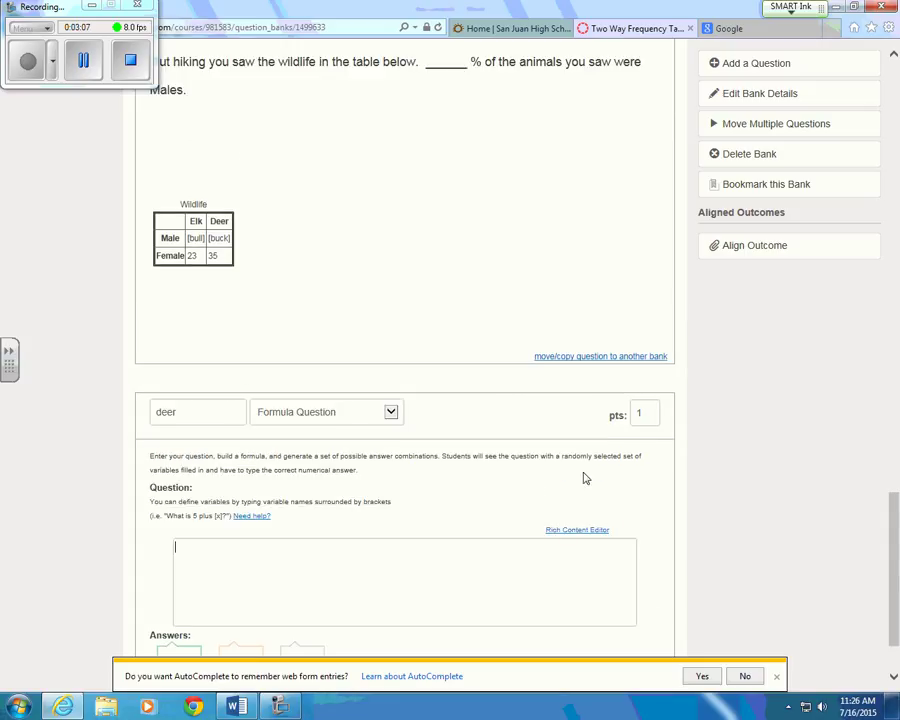
right_click(180, 549)
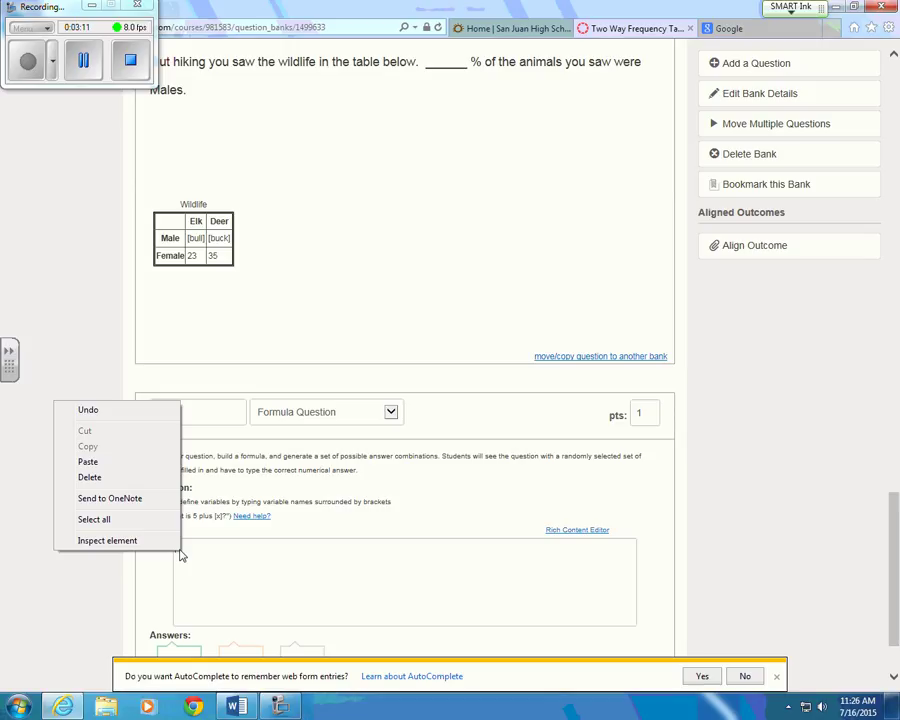
click(90, 462)
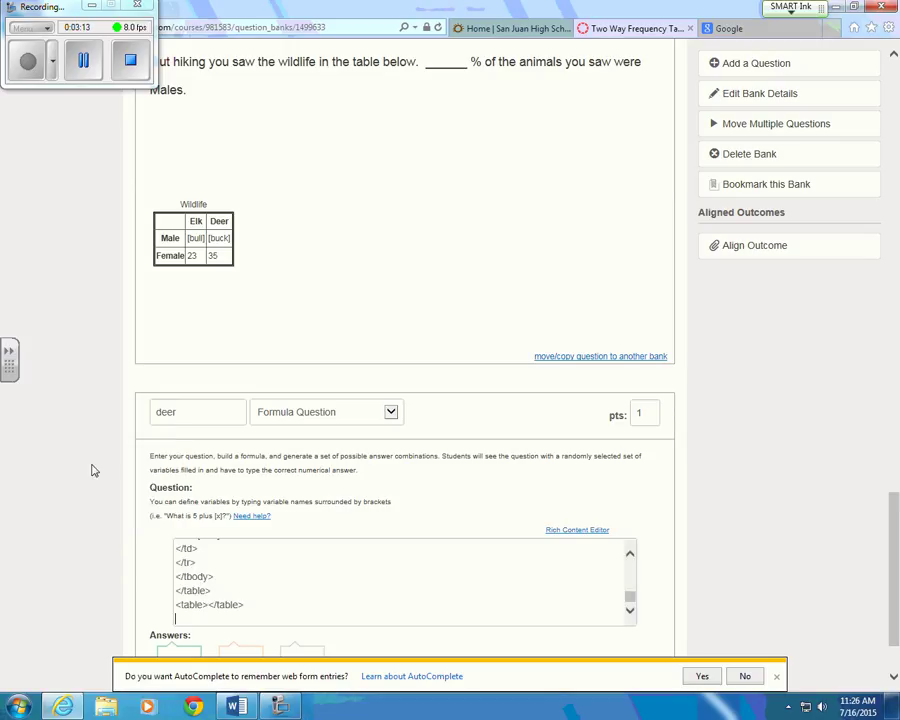
click(591, 531)
Examine the pasted question's wording and the table's bull, buck, cow and doe variables
scroll(500, 590, down, 1)
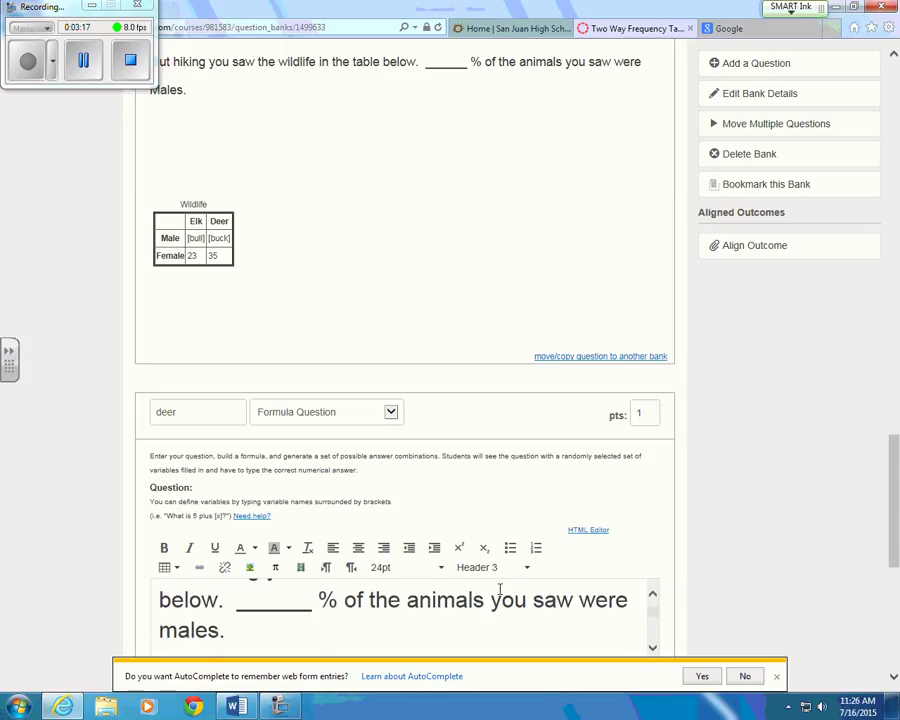
scroll(495, 595, down, 3)
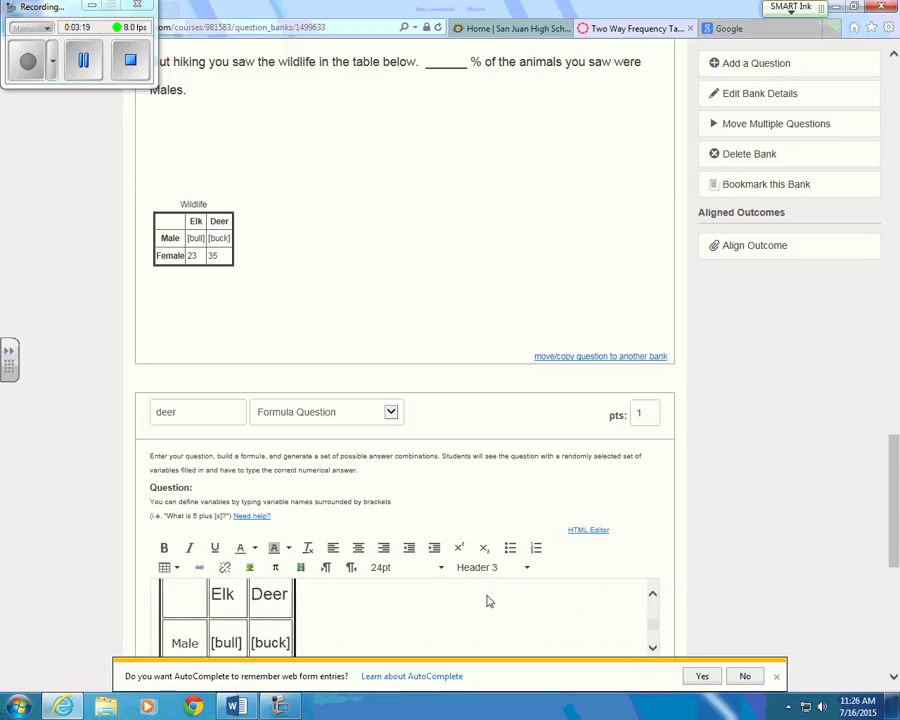
scroll(489, 601, down, 5)
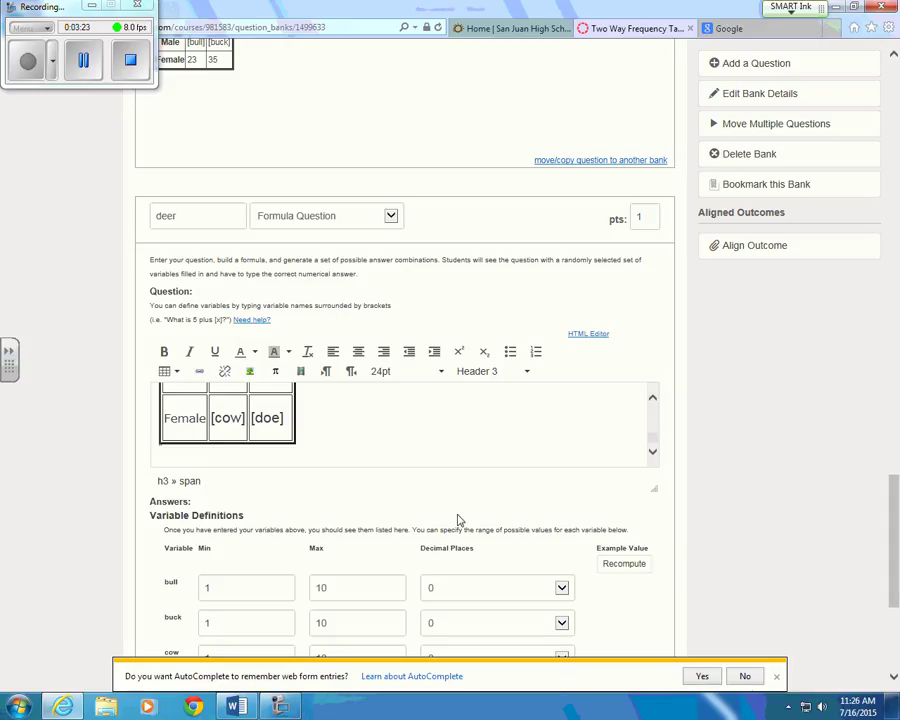
scroll(364, 485, up, 1)
scroll(340, 540, up, 2)
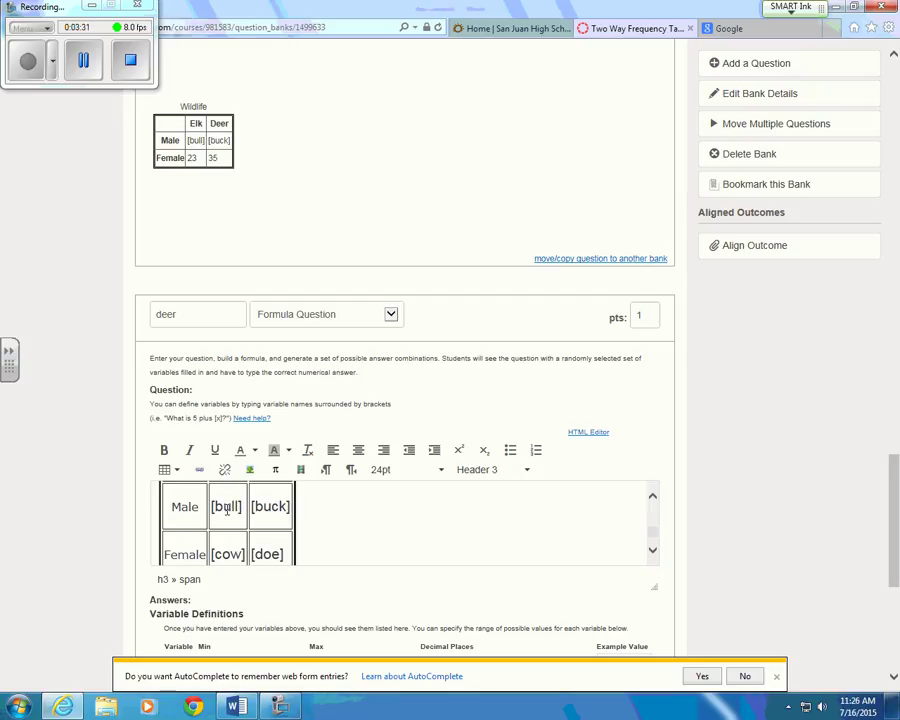
scroll(233, 510, up, 1)
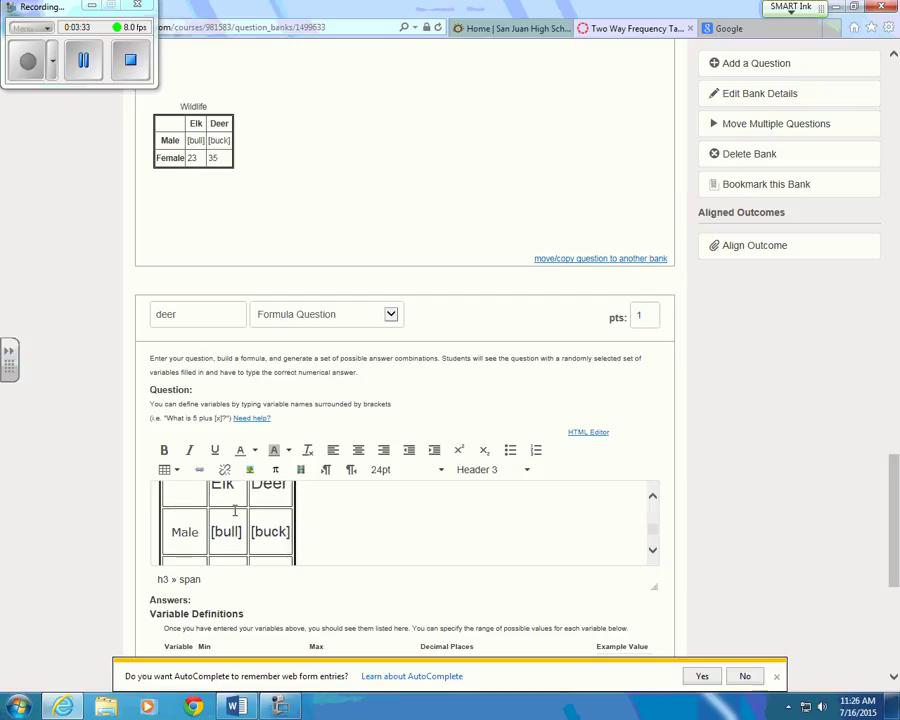
scroll(272, 530, down, 3)
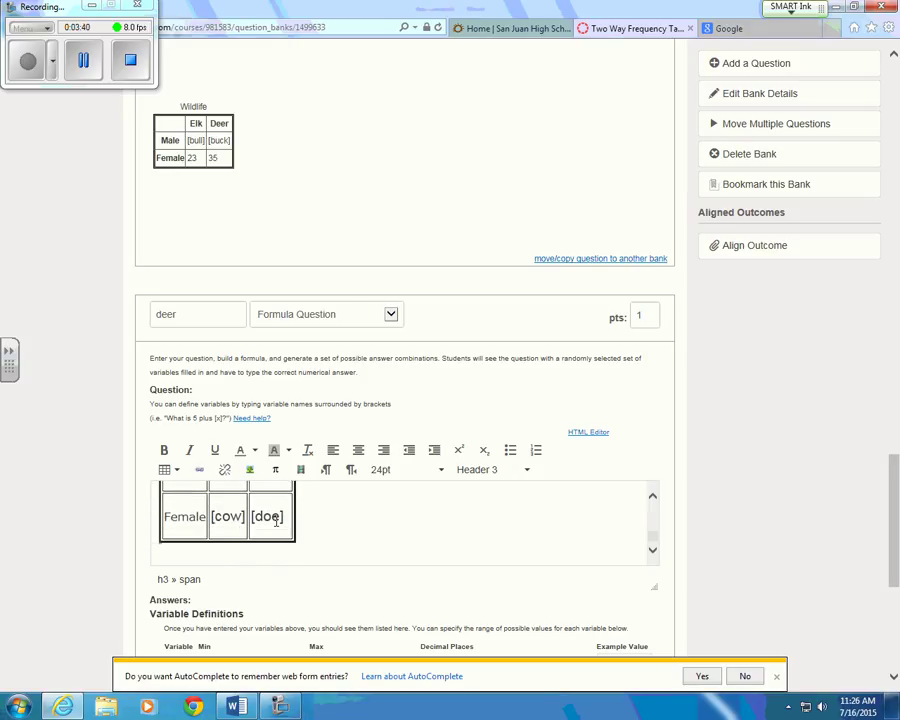
Set the bull variable's minimum to 2 and its maximum to 15
scroll(276, 520, down, 3)
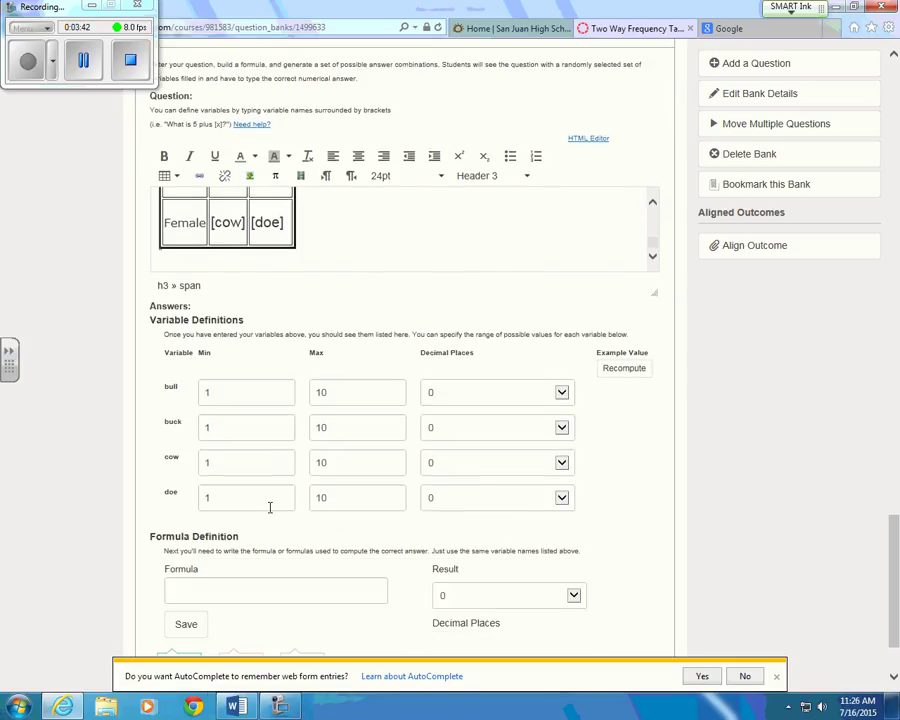
click(218, 391)
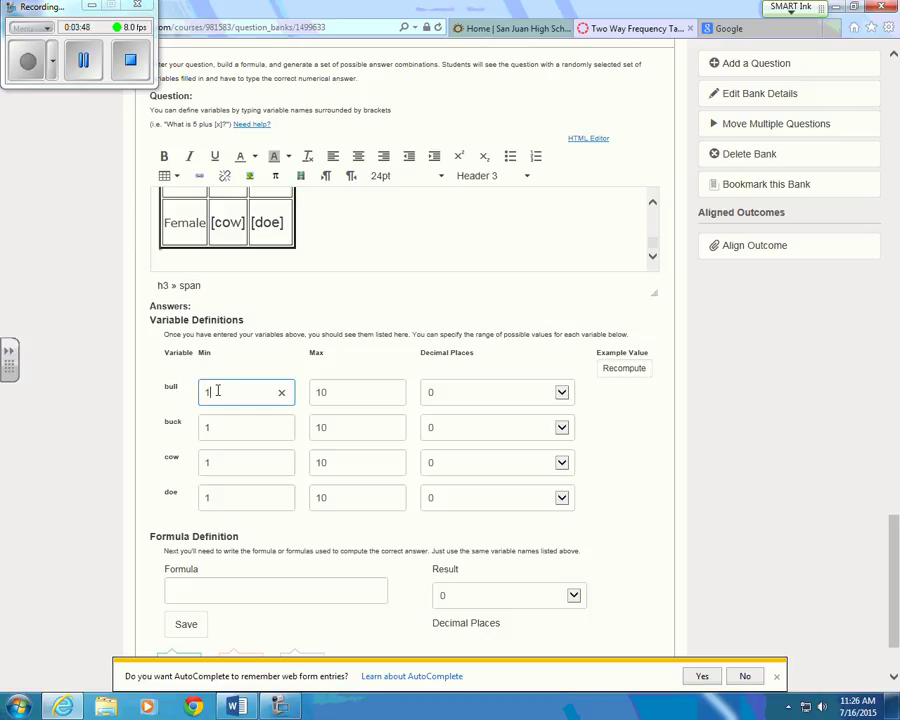
key(BackSpace)
text(2)
click(333, 392)
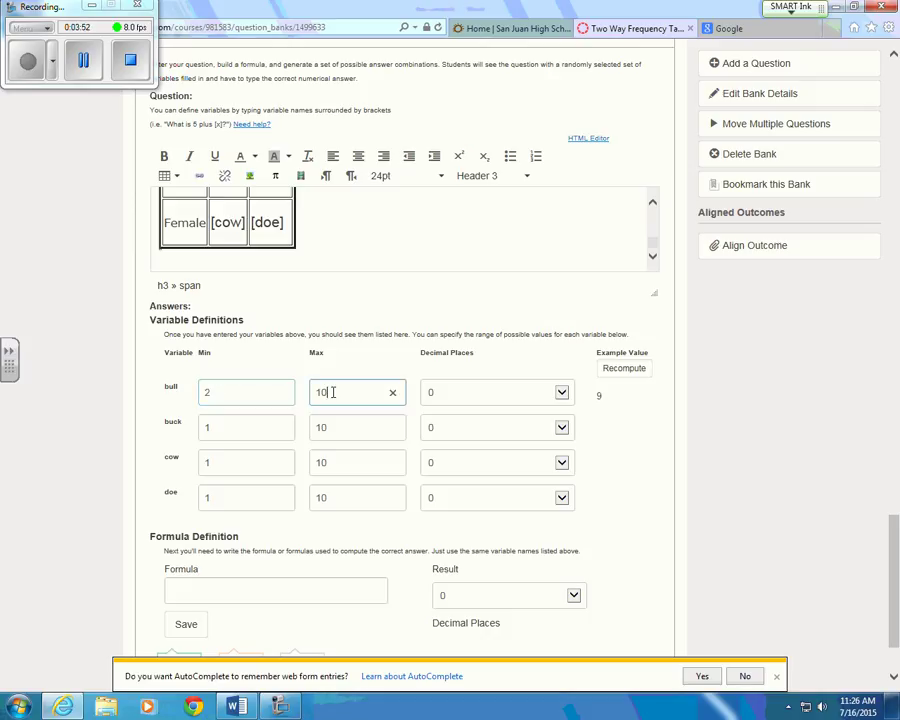
text(5)
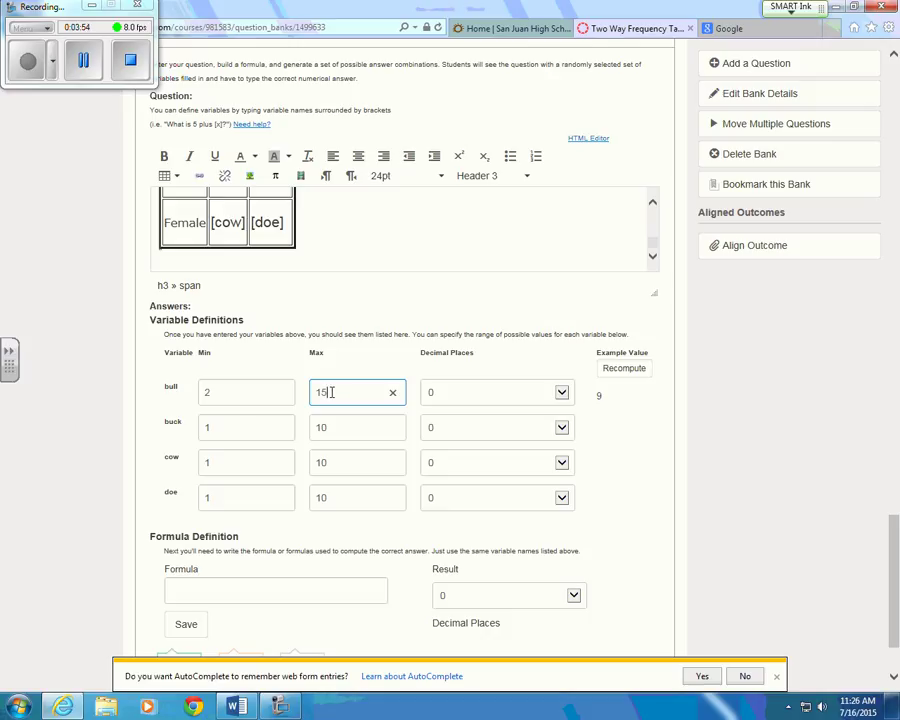
Set the buck variable's range to 3 through 8 and correct the bull variable's maximum to 5
click(220, 426)
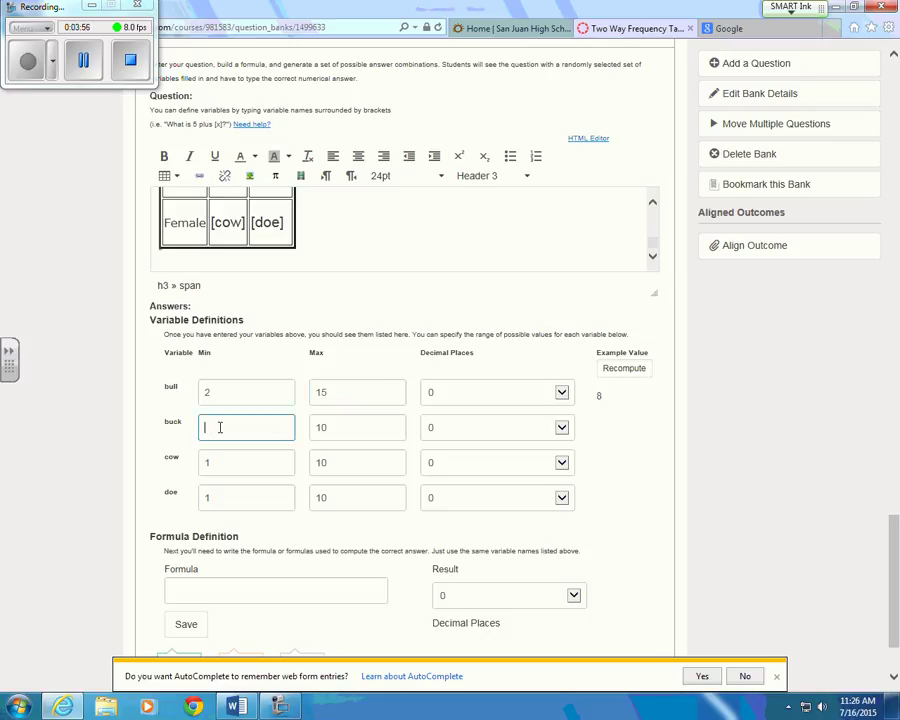
text(3)
click(333, 393)
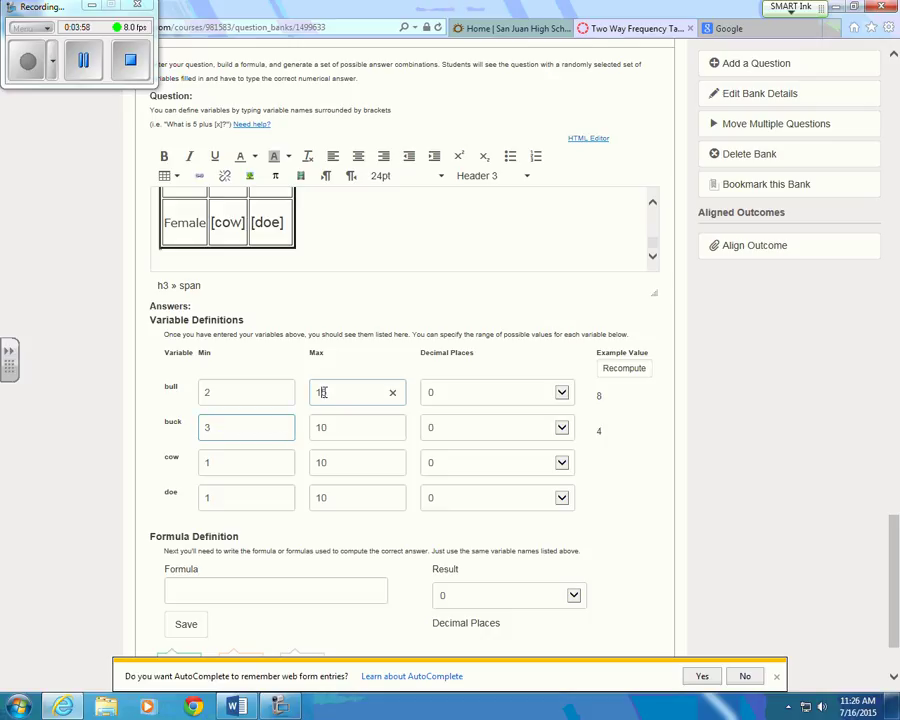
click(333, 424)
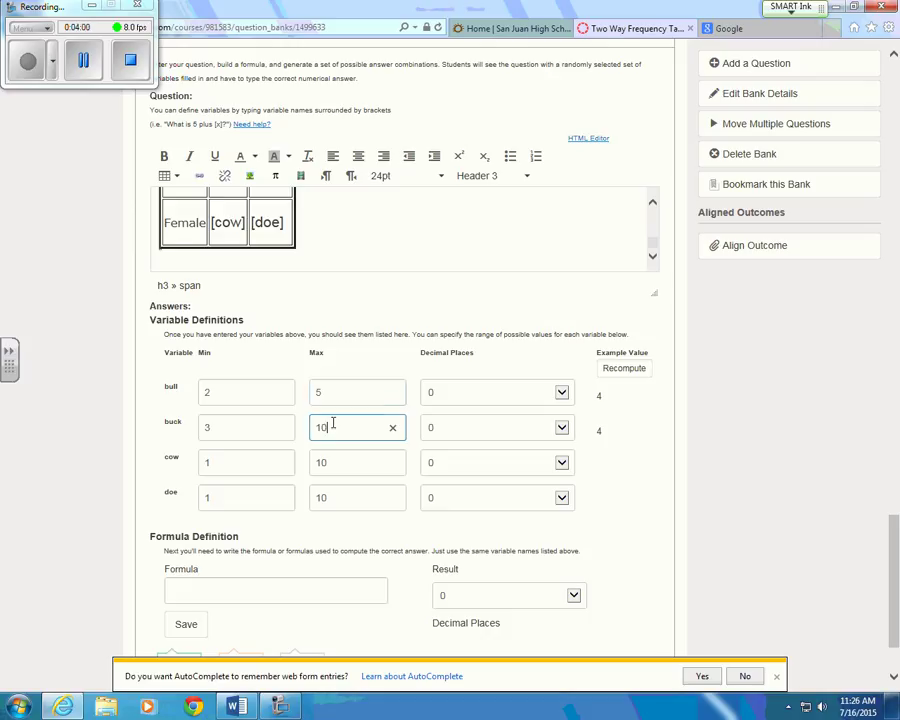
key(BackSpace)
text(8)
Set the cow variable's minimum to 11 and its maximum to 20
click(216, 461)
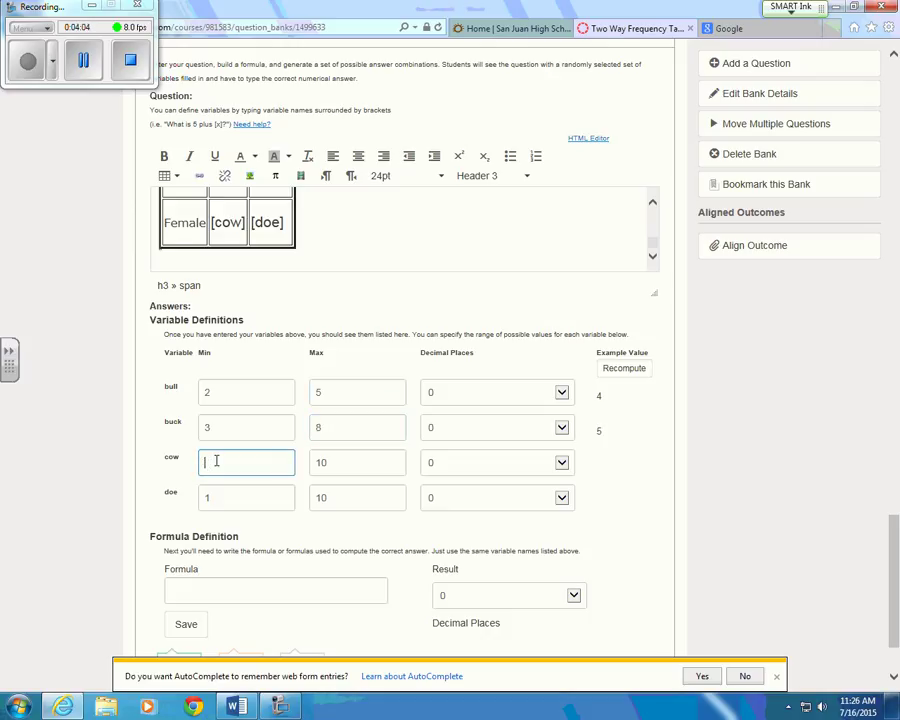
text(11)
click(324, 463)
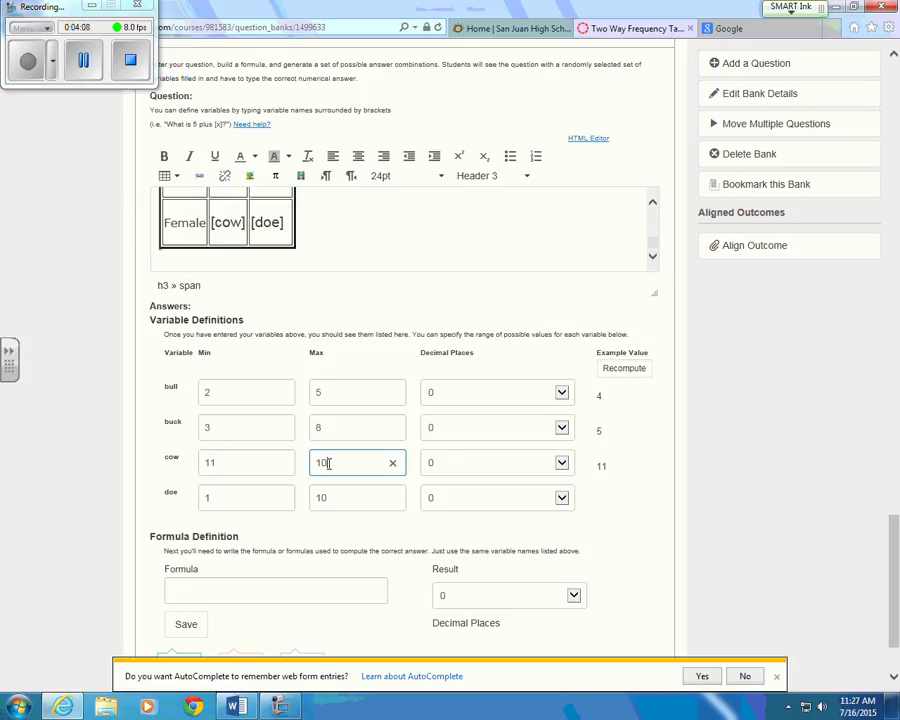
text(20)
Set the doe variable's minimum to 25 and its maximum to 50
click(229, 499)
key(BackSpace)
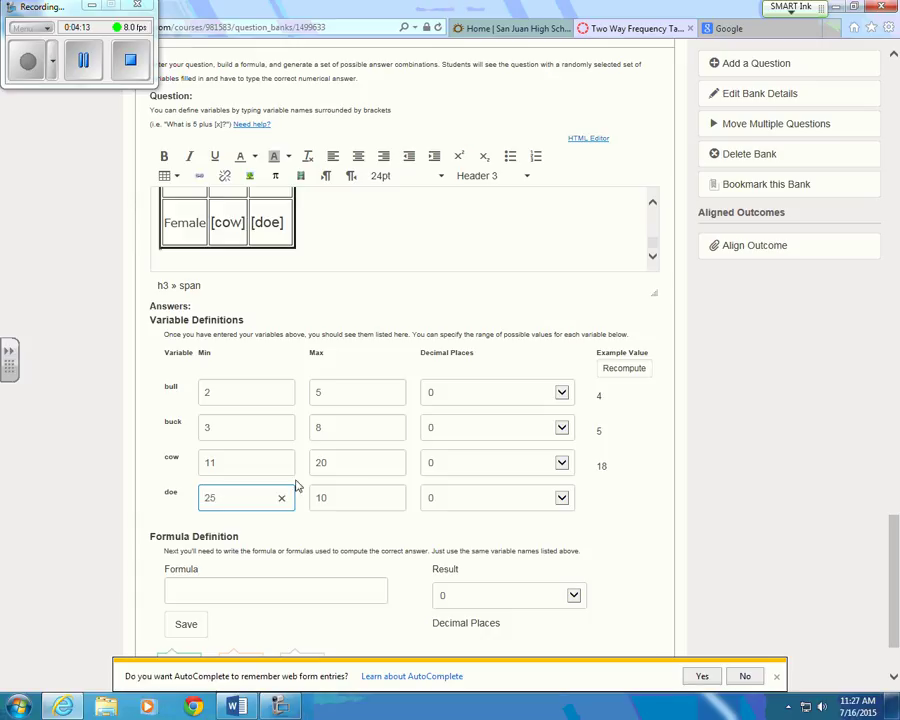
click(342, 495)
key(BackSpace)
key(BackSpace)
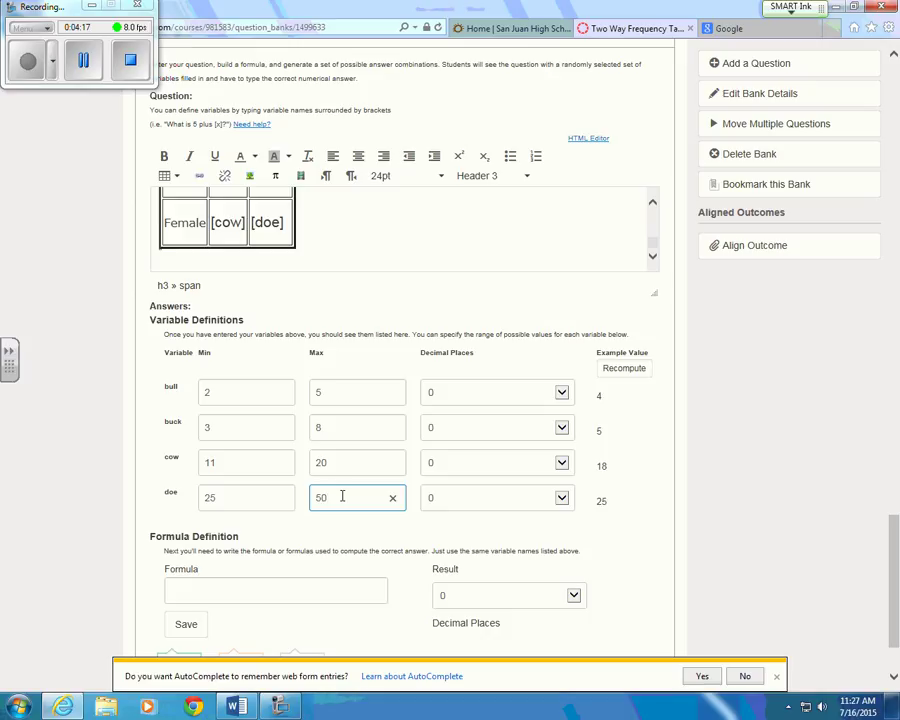
click(299, 537)
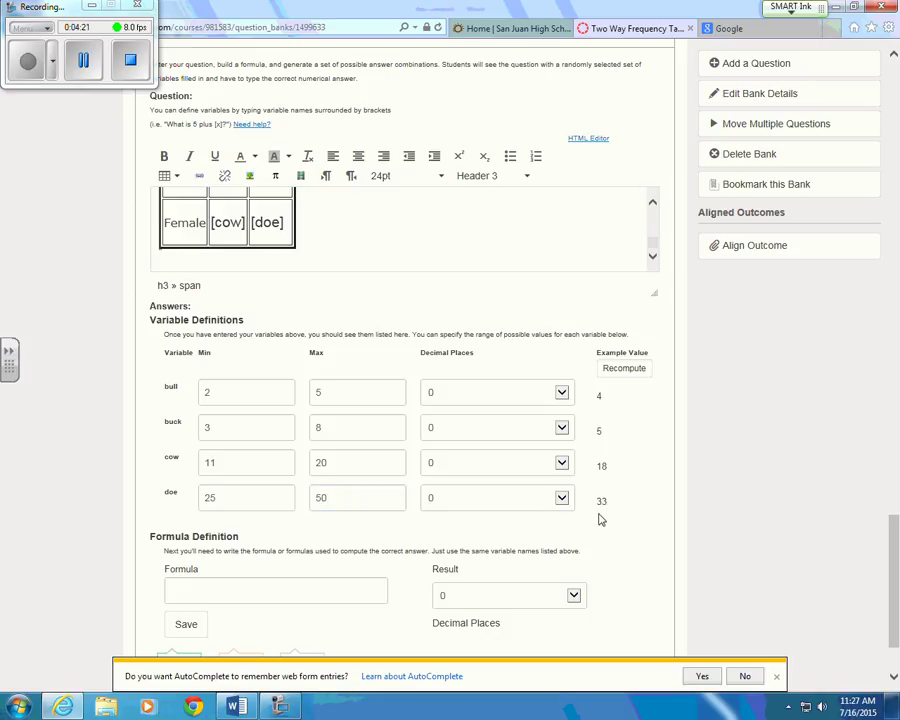
Replace the word "males" at the end of the question sentence with "deer", keeping the period
scroll(600, 519, down, 2)
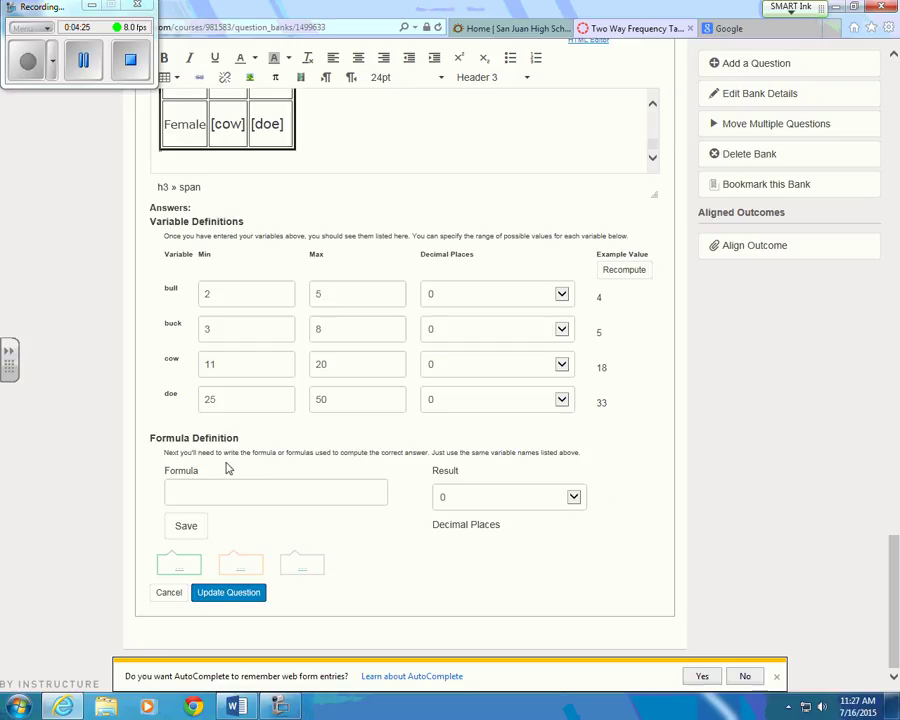
scroll(226, 464, up, 3)
scroll(344, 432, up, 3)
scroll(344, 432, up, 3)
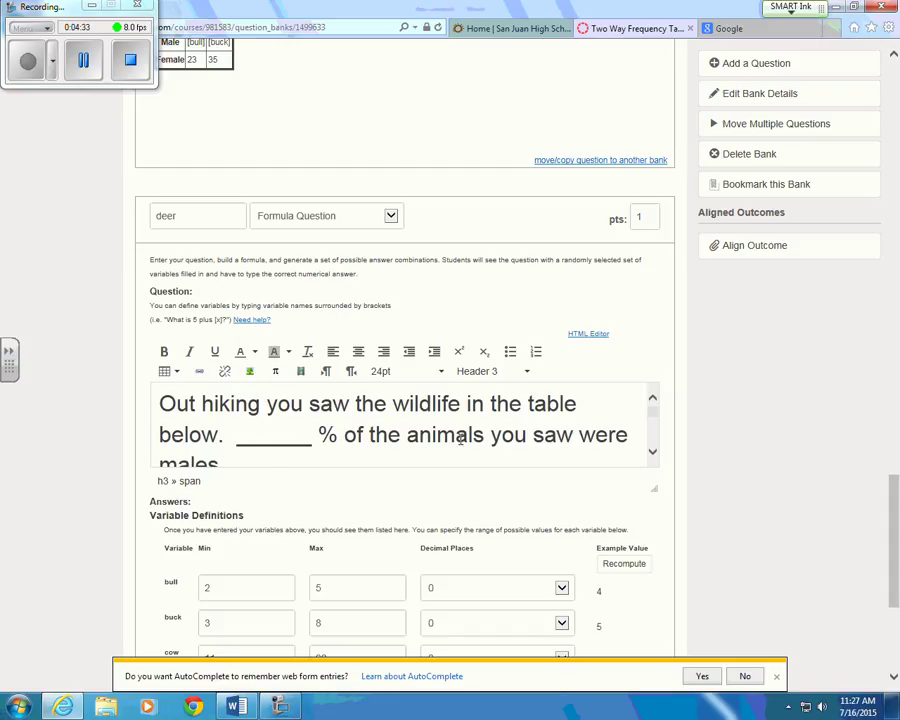
scroll(400, 435, down, 1)
click(221, 441)
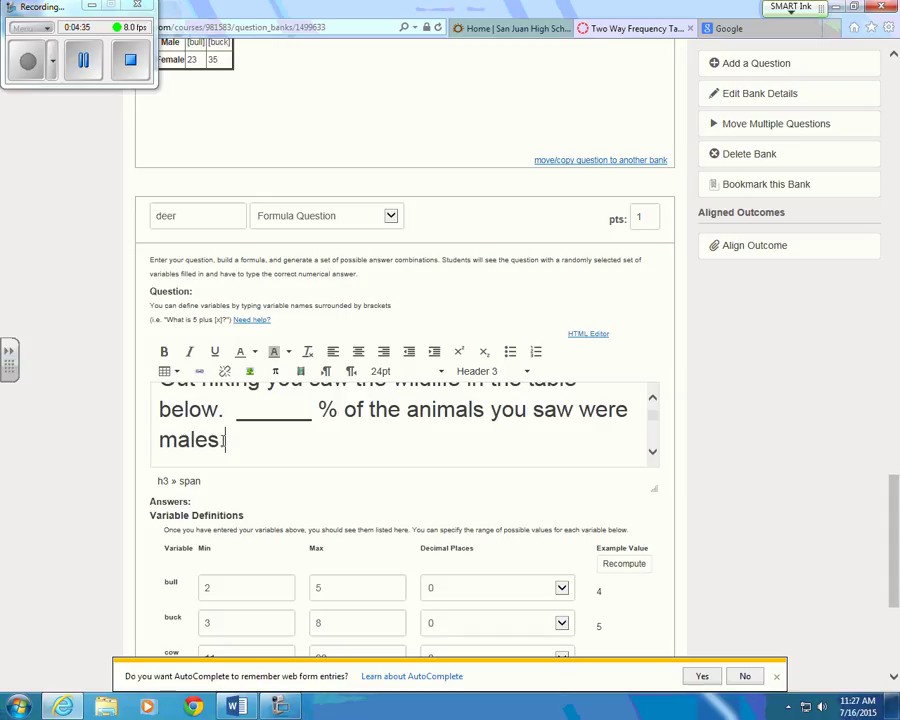
key(BackSpace)
key(BackSpace)
key(BackSpace)
key(BackSpace)
key(BackSpace)
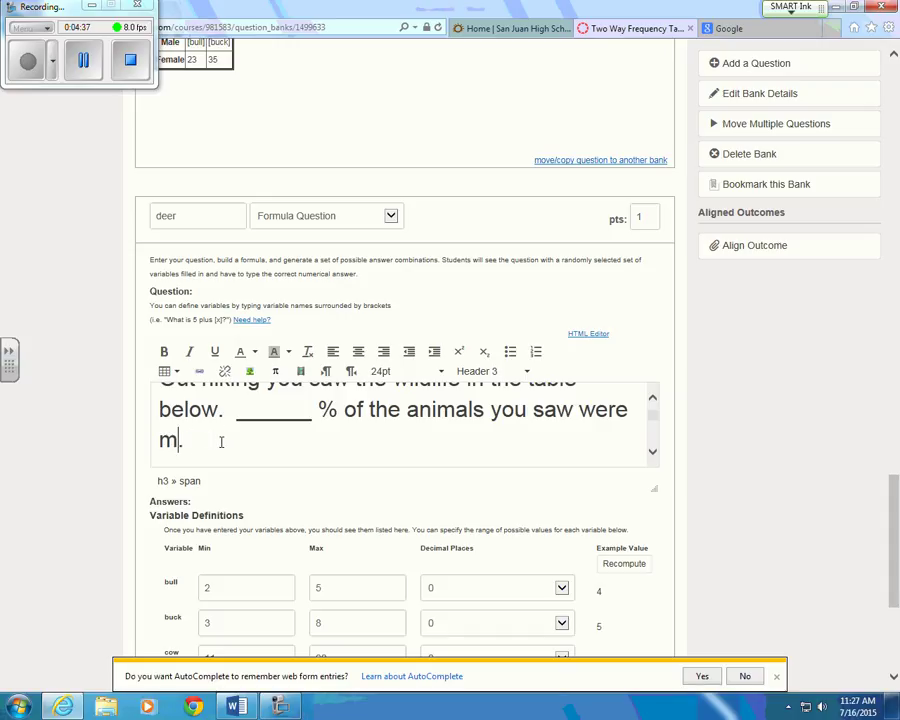
text(deer)
Define and save the answer formula (doe+buck)/(doe+buck+bull+cow)*100 with 0 decimal places
scroll(297, 541, down, 3)
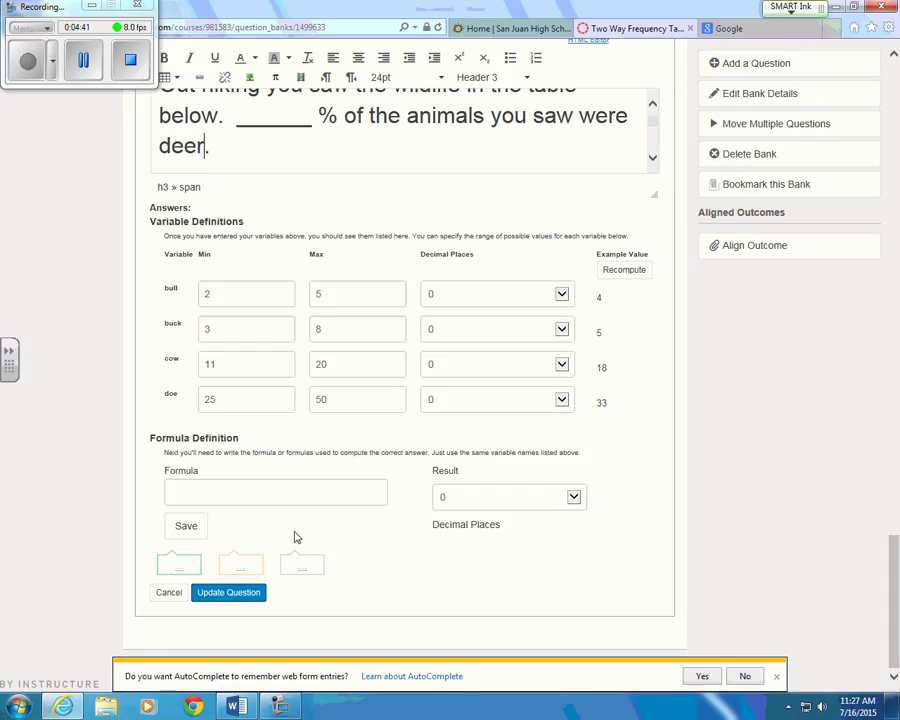
click(188, 489)
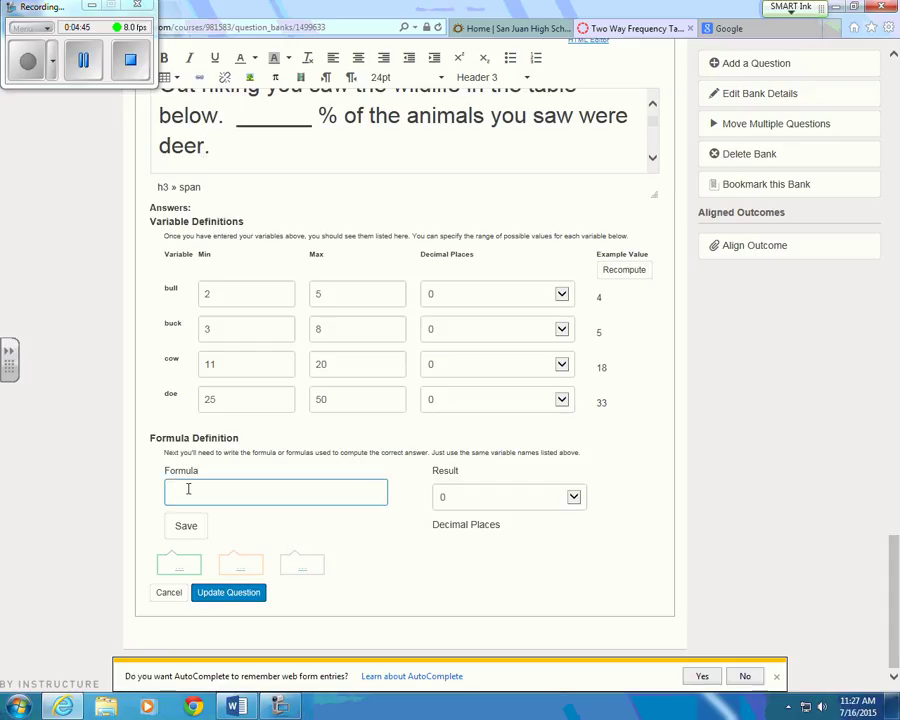
text((doe+buck)/(doe+bu)
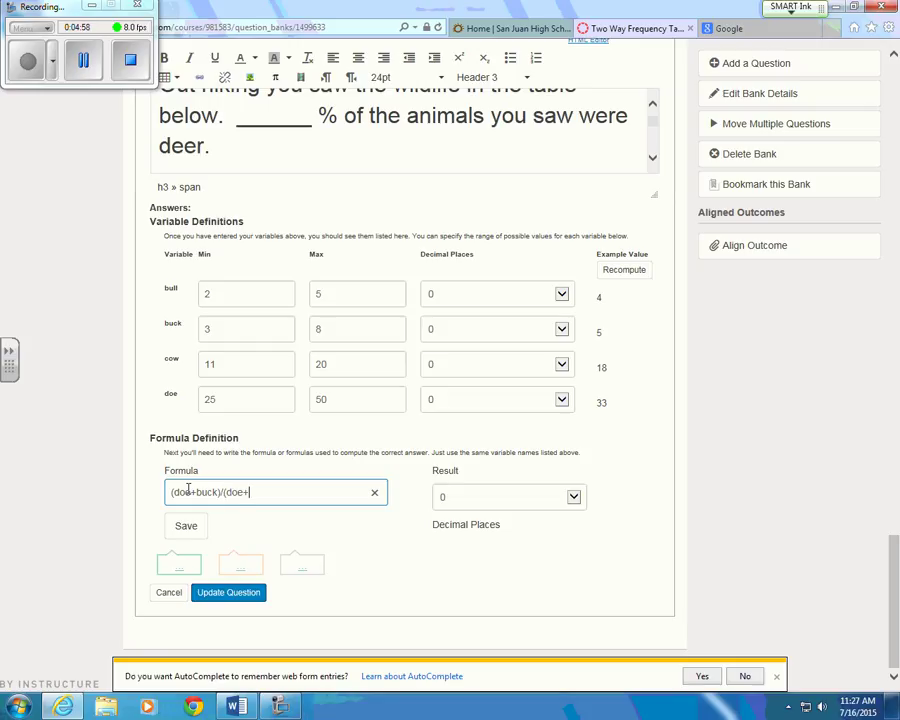
text(ck+bull=)
key(BackSpace)
text(+cow)*100)
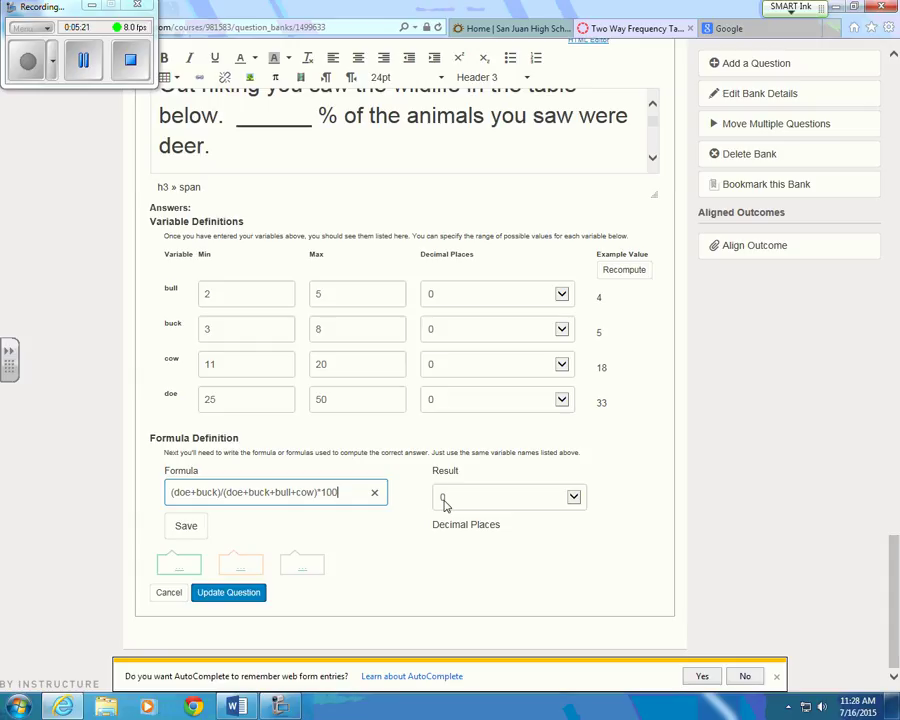
click(191, 527)
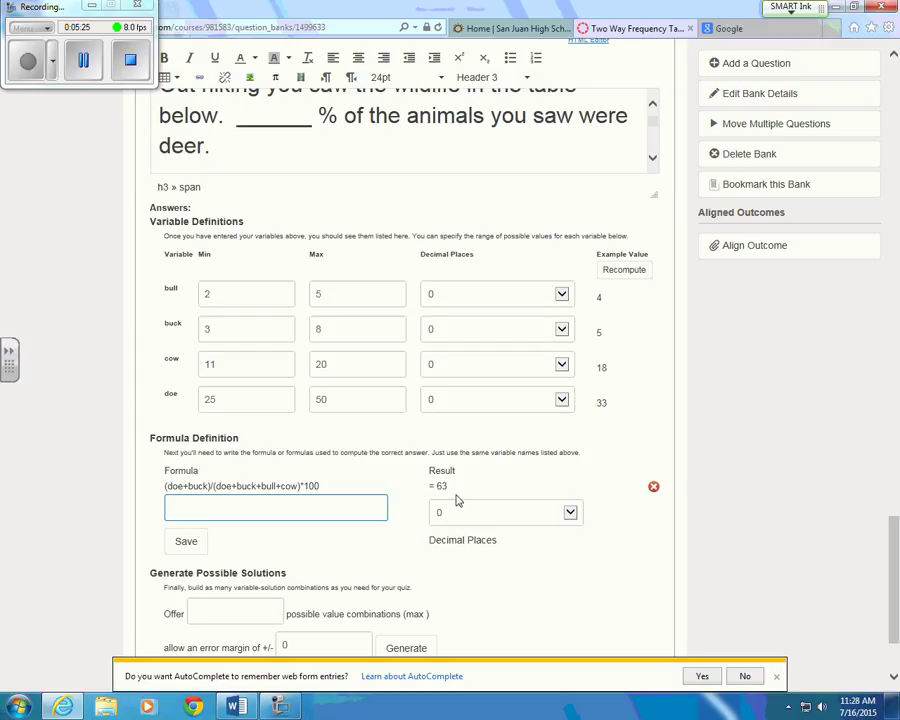
Generate 20 possible value combinations for the question with an error margin of 5%
scroll(427, 487, down, 3)
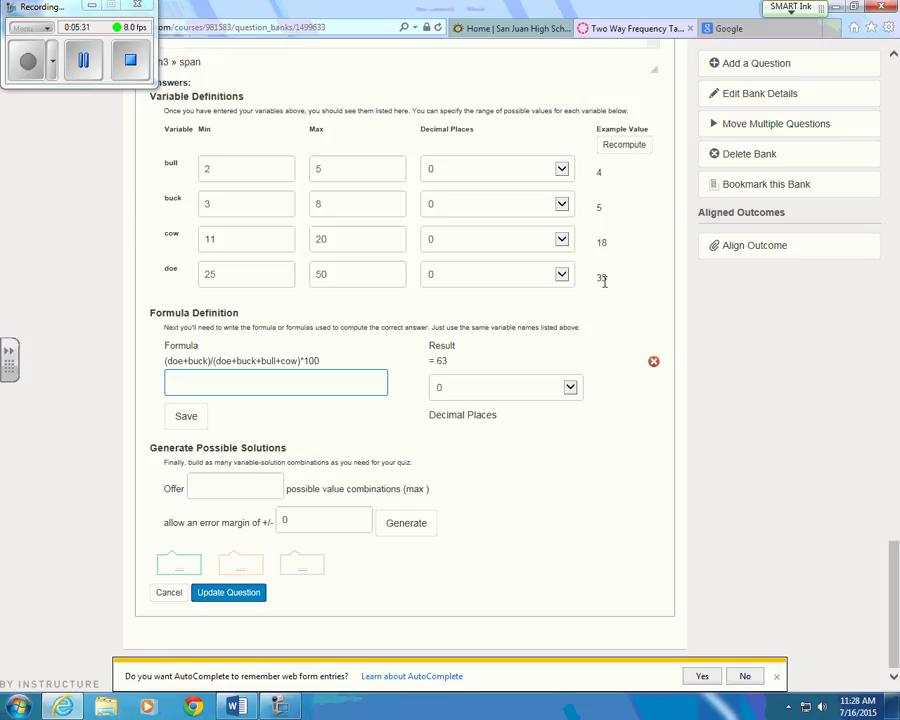
click(230, 488)
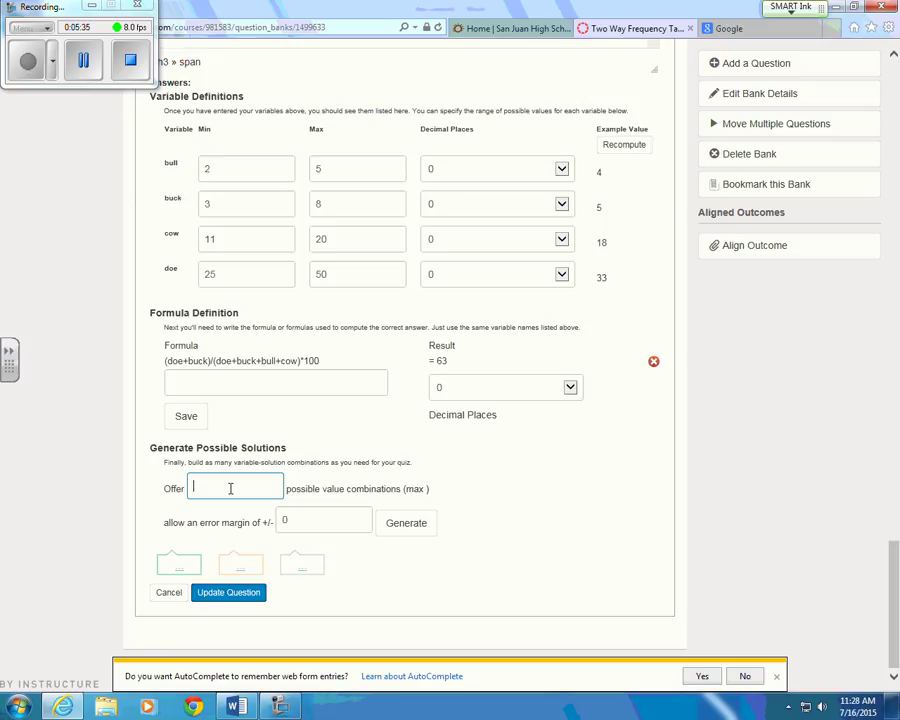
text(20)
click(286, 520)
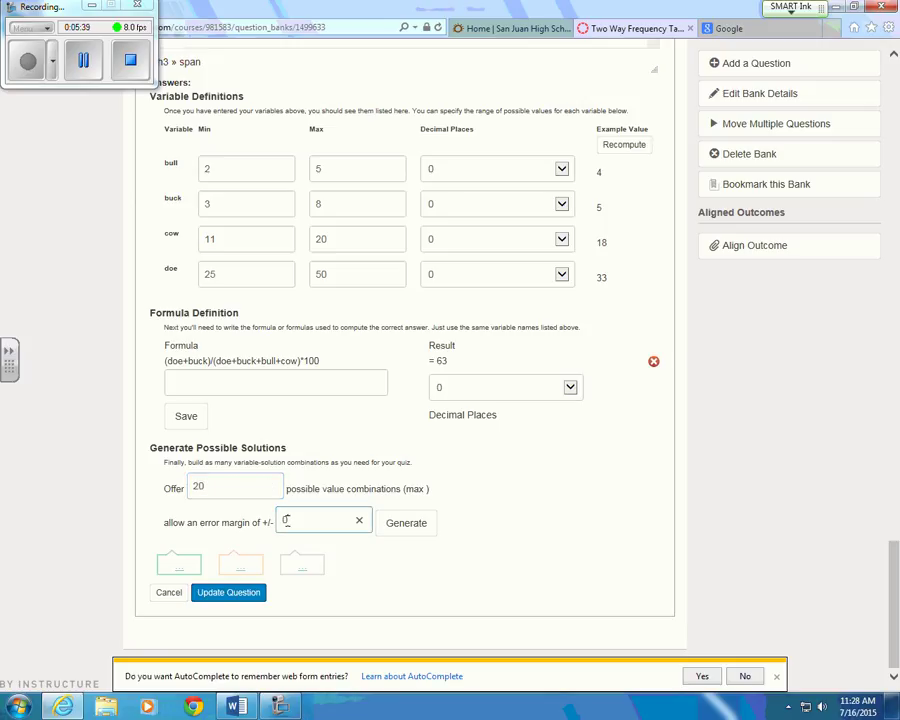
key(BackSpace)
text(5%)
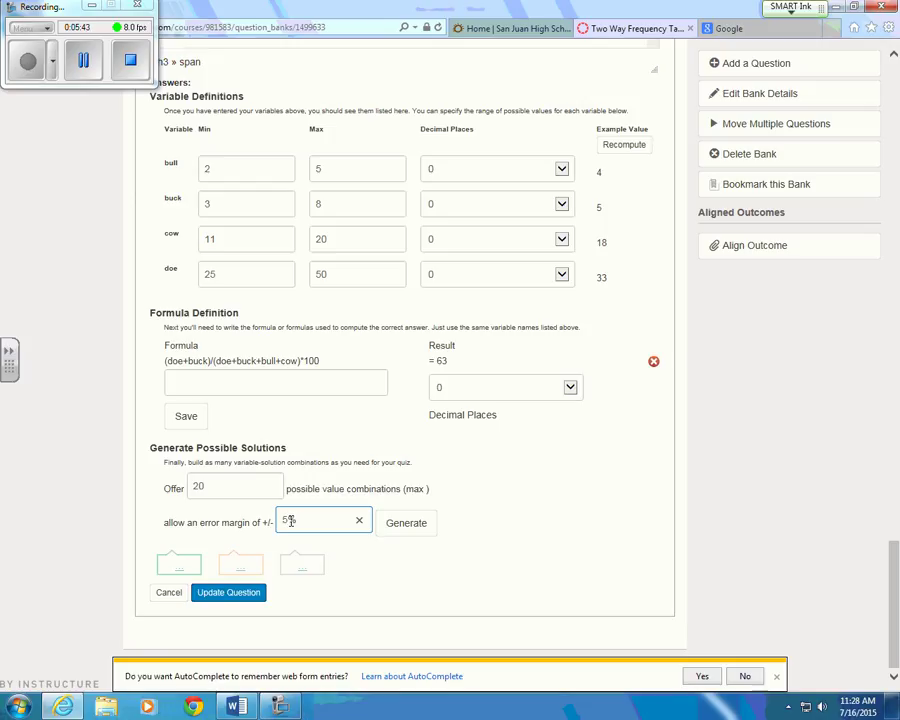
click(397, 528)
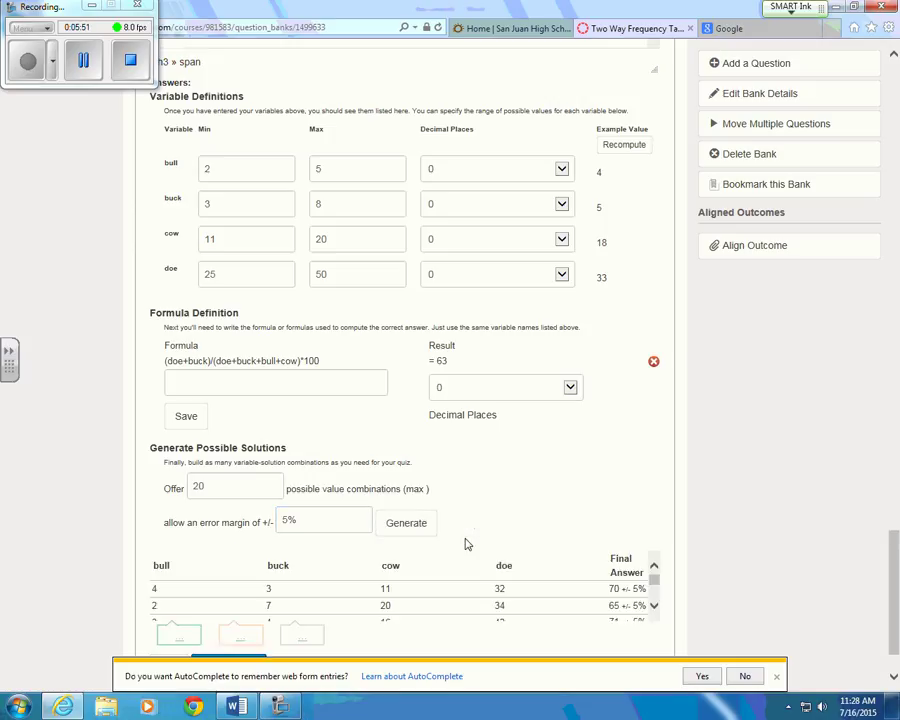
Look through the generated value combinations and save the "deer" question to the bank
scroll(550, 576, down, 2)
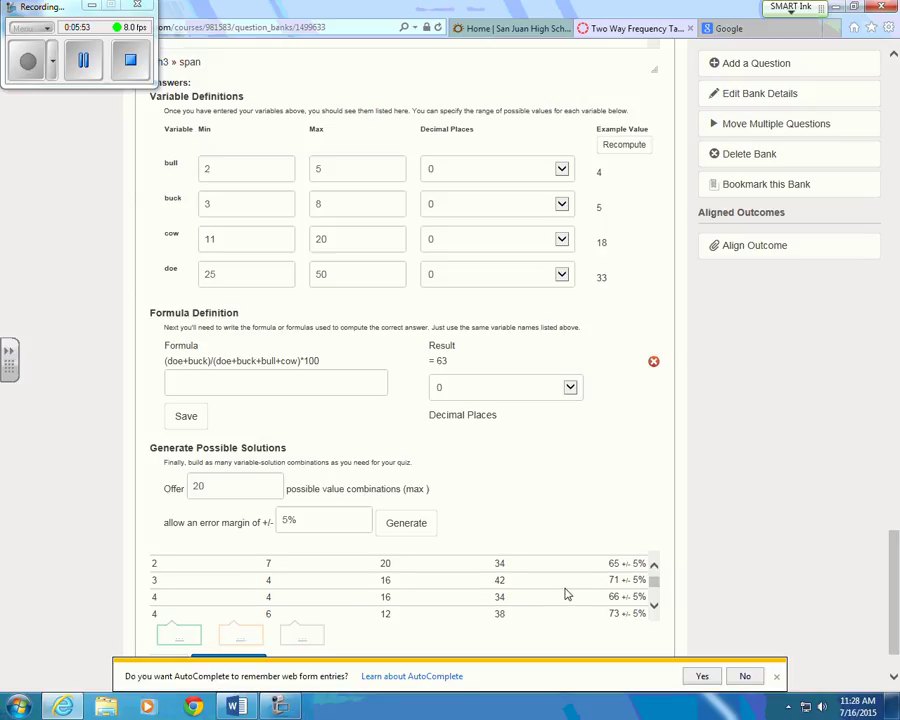
scroll(566, 590, down, 3)
scroll(566, 594, down, 5)
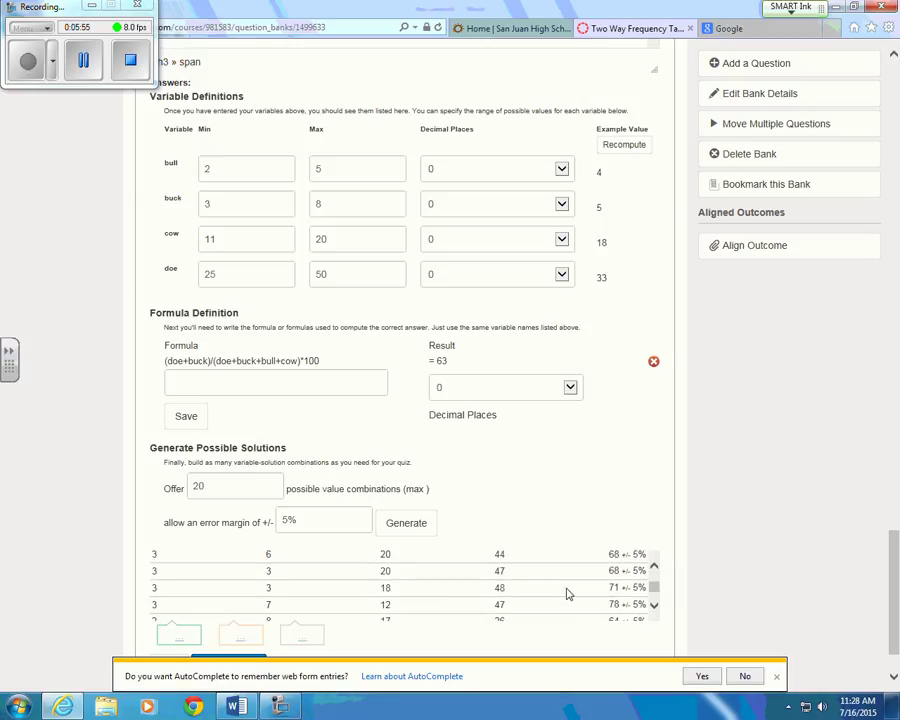
scroll(566, 594, down, 5)
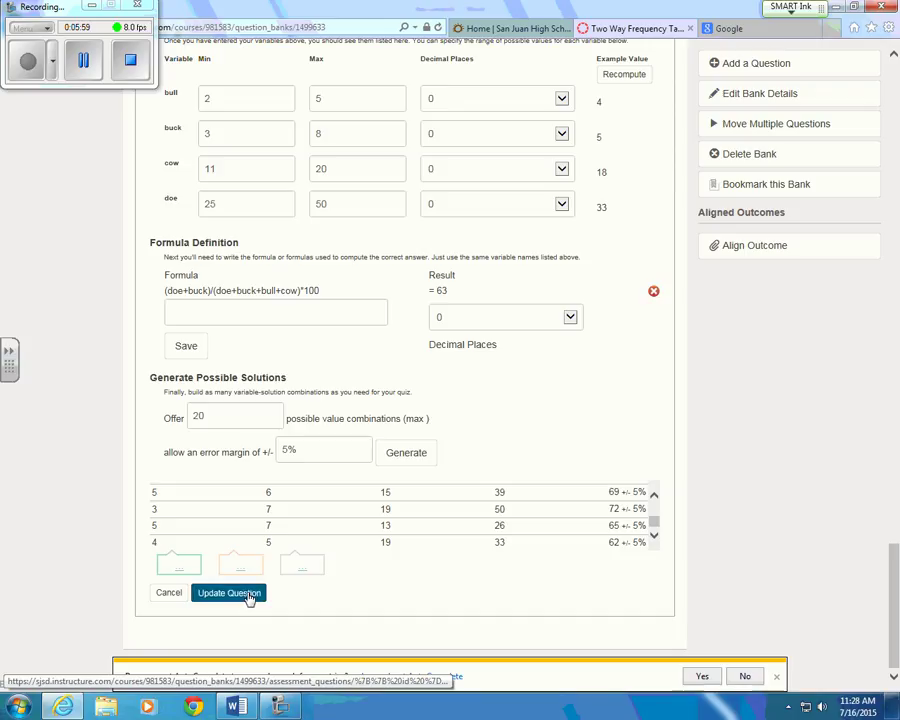
click(249, 596)
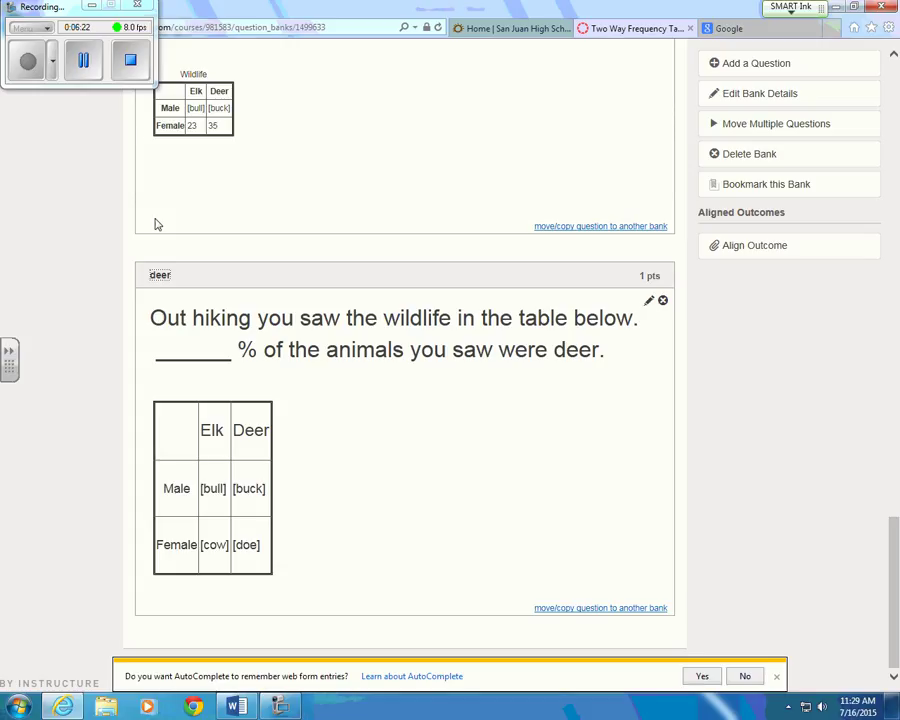
click(30, 63)
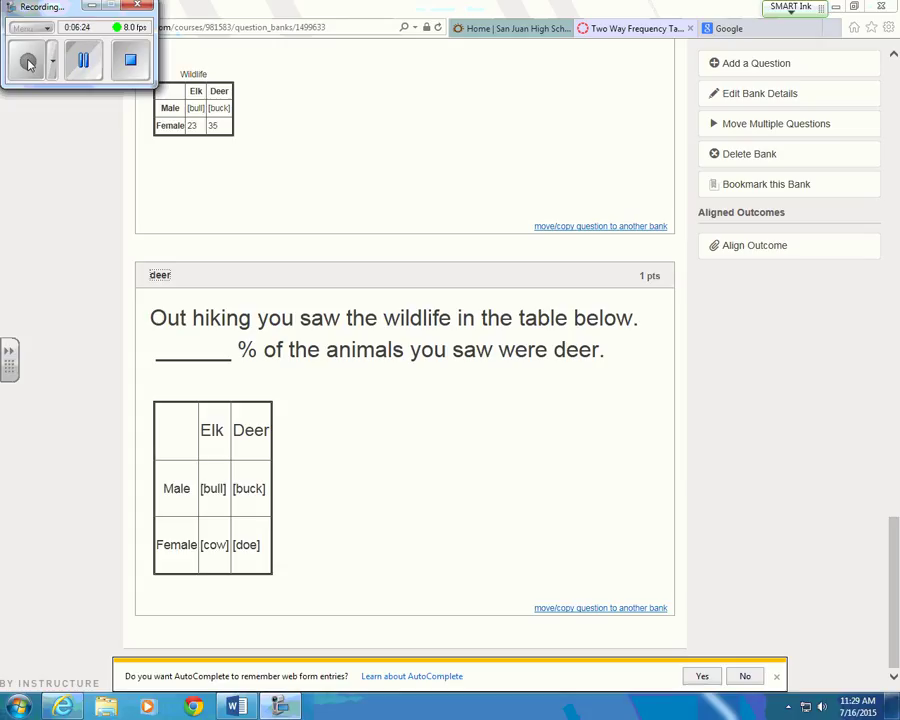